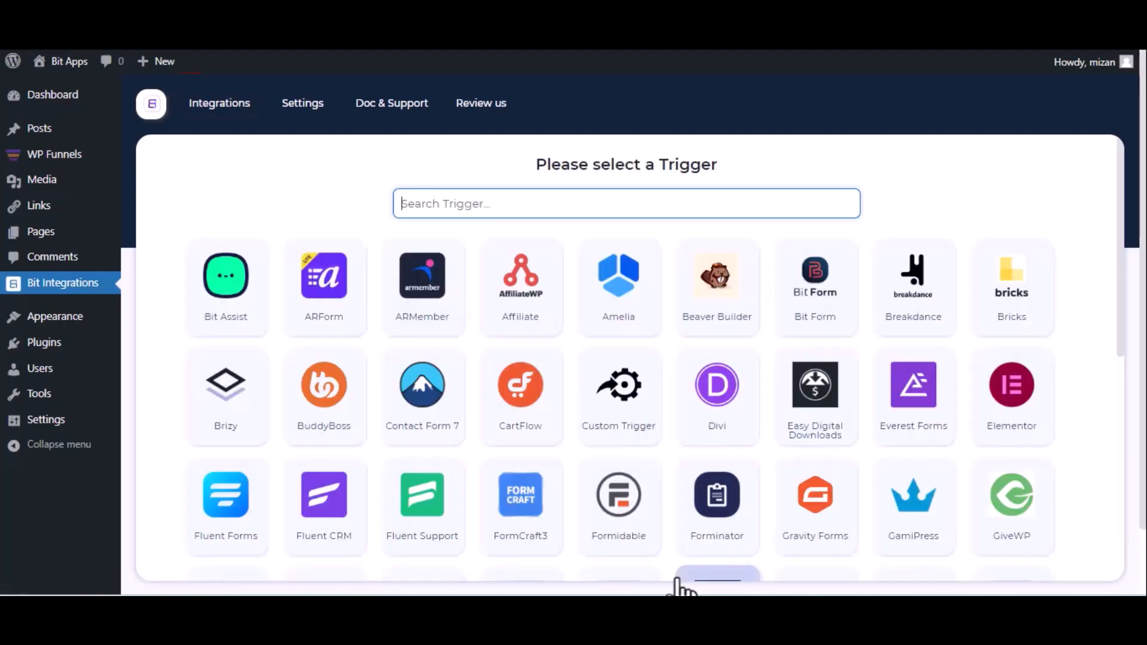
Choose WPFunnels as the integration trigger, copy its webhook URL and start fetching the test data.
{"action": "type", "text": "wpf"}
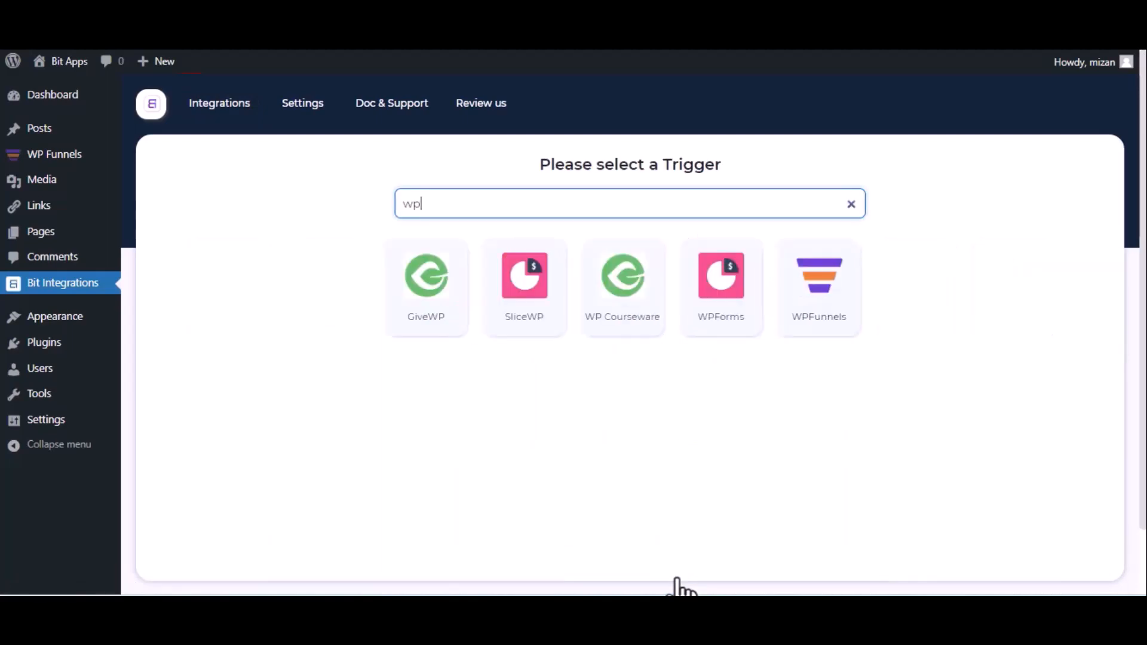
{"action": "left_click", "coordinate": [809, 328]}
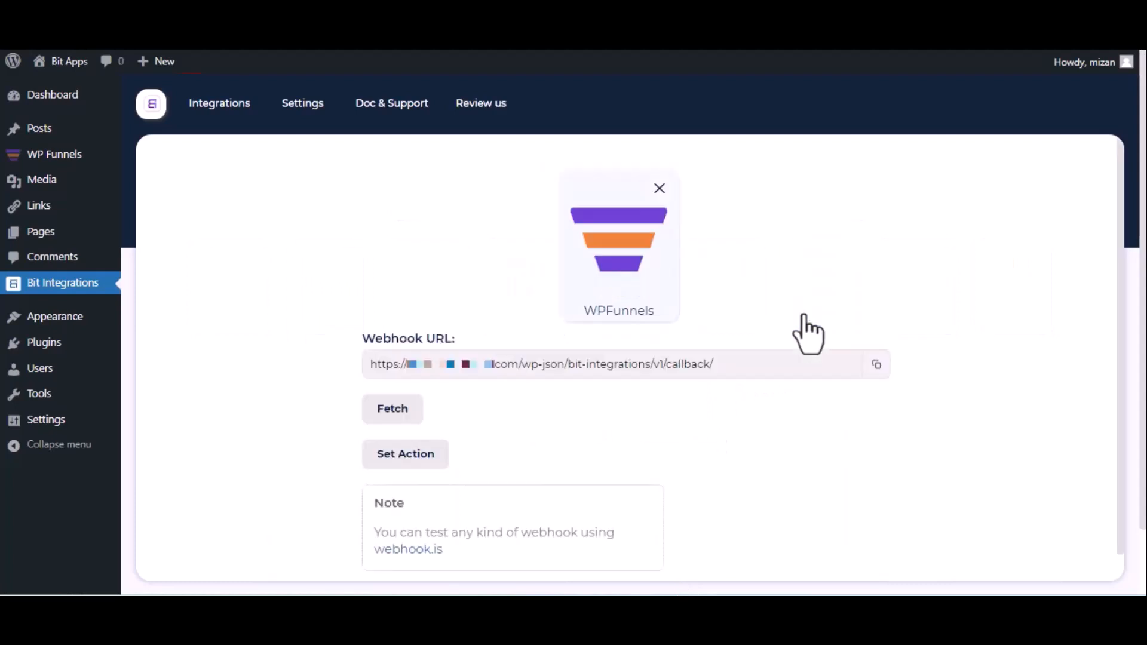
{"action": "left_click", "coordinate": [876, 366]}
{"action": "left_click", "coordinate": [378, 417]}
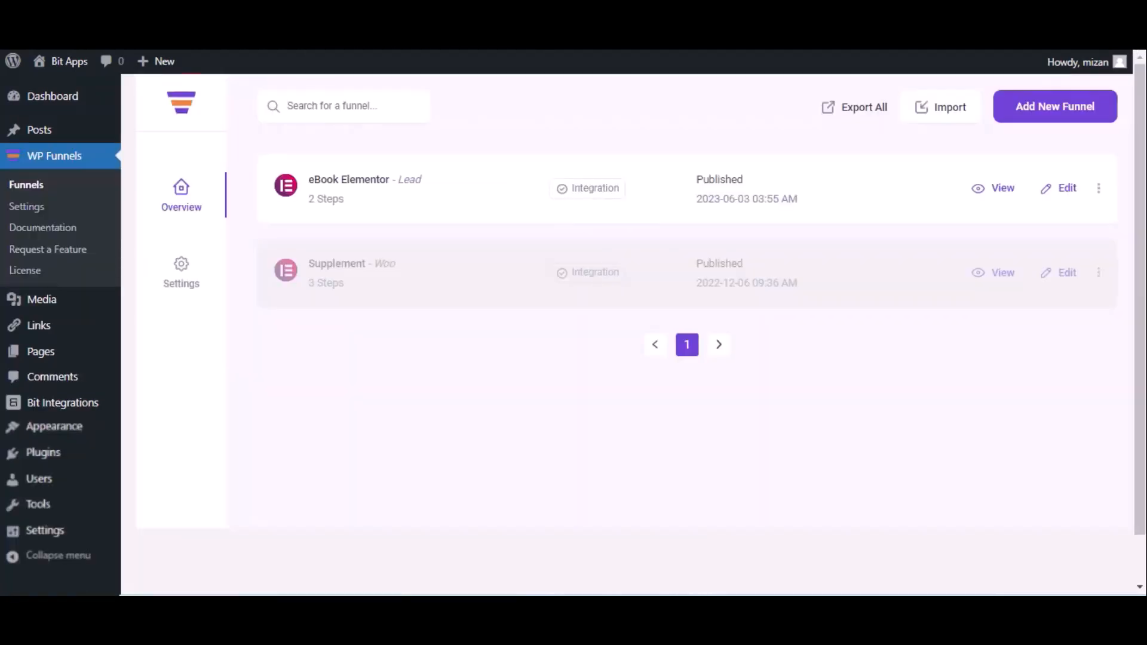
Add a webhook named Bit Integrations to the eBook Elementor funnel, using the copied webhook URL as its request URL.
{"action": "left_click", "coordinate": [1067, 189]}
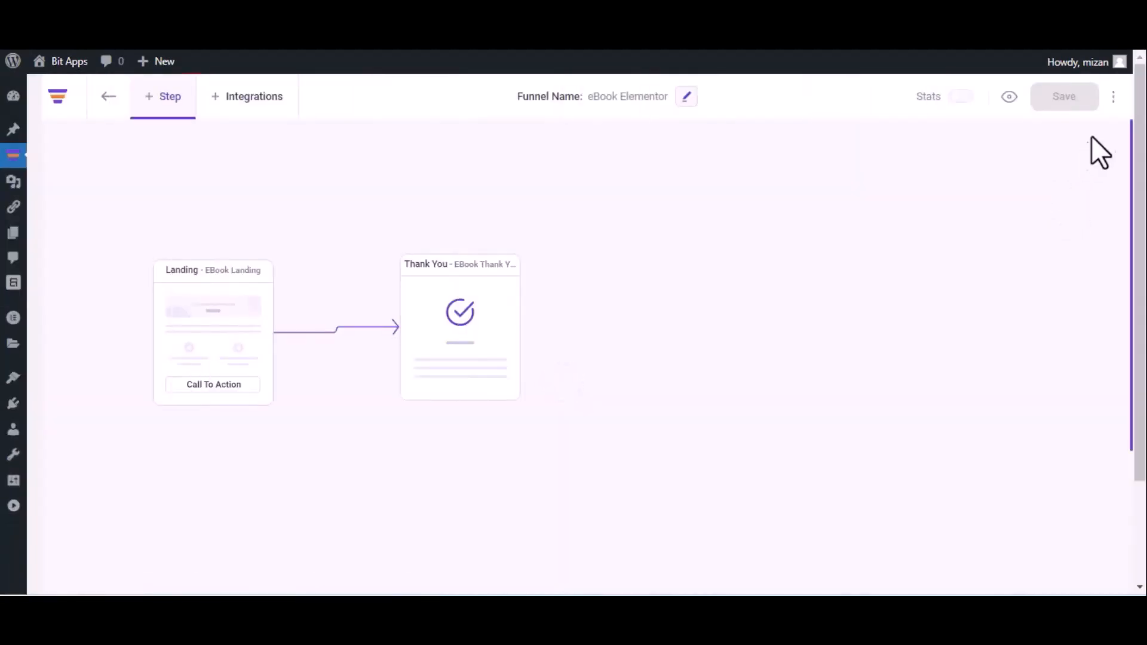
{"action": "left_click", "coordinate": [1113, 98]}
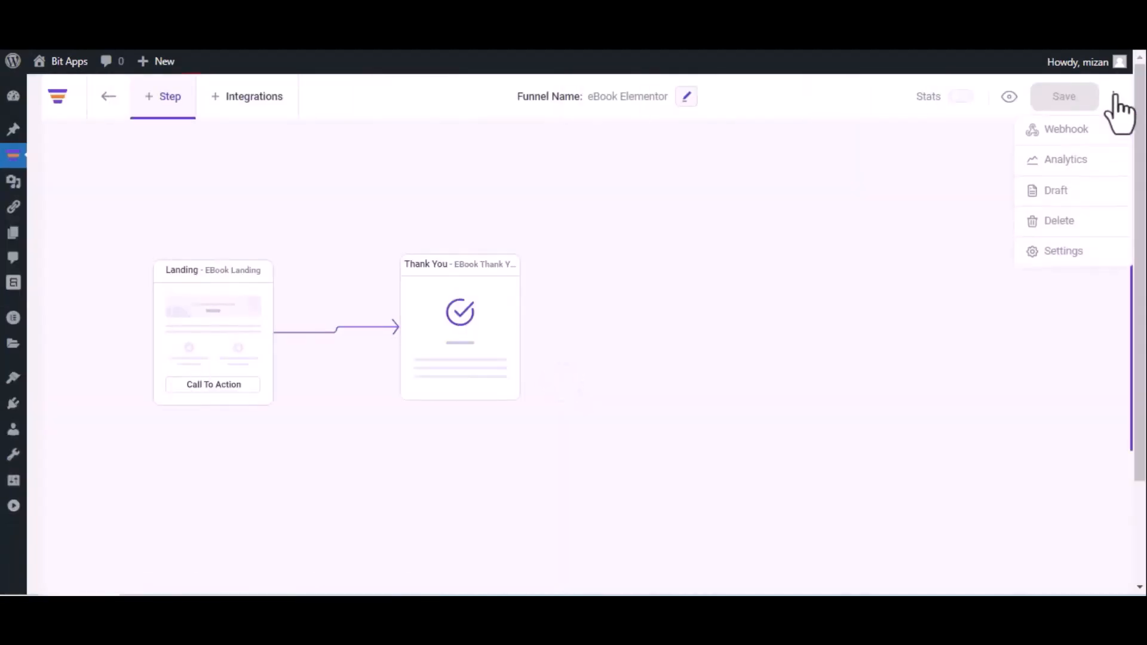
{"action": "left_click", "coordinate": [1091, 129]}
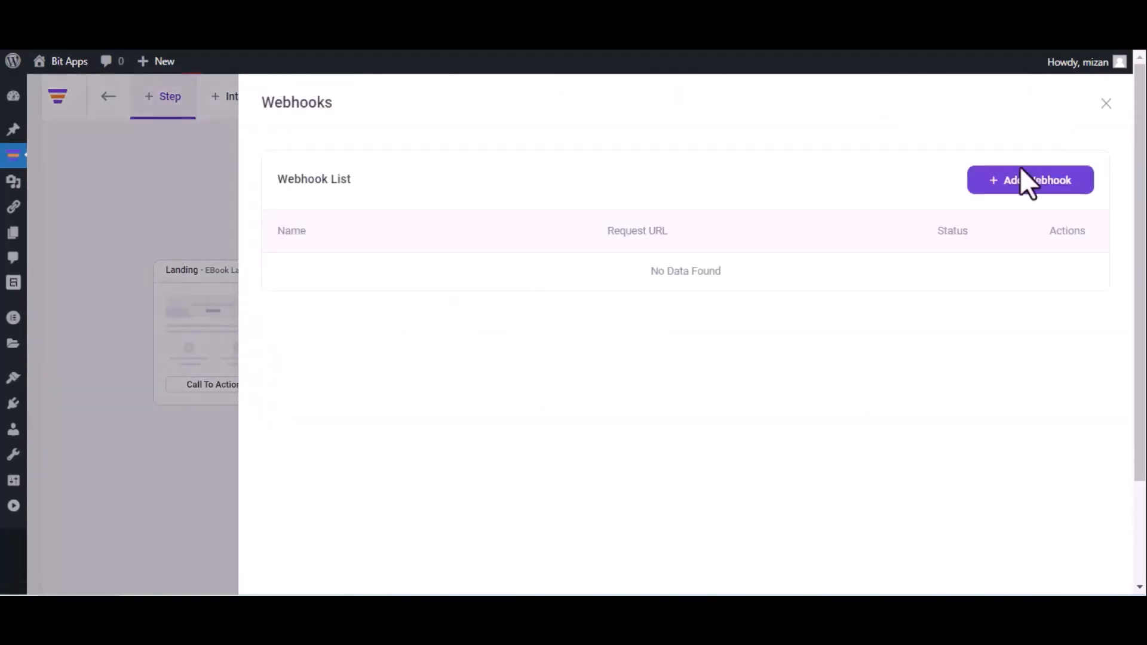
{"action": "left_click", "coordinate": [1025, 181]}
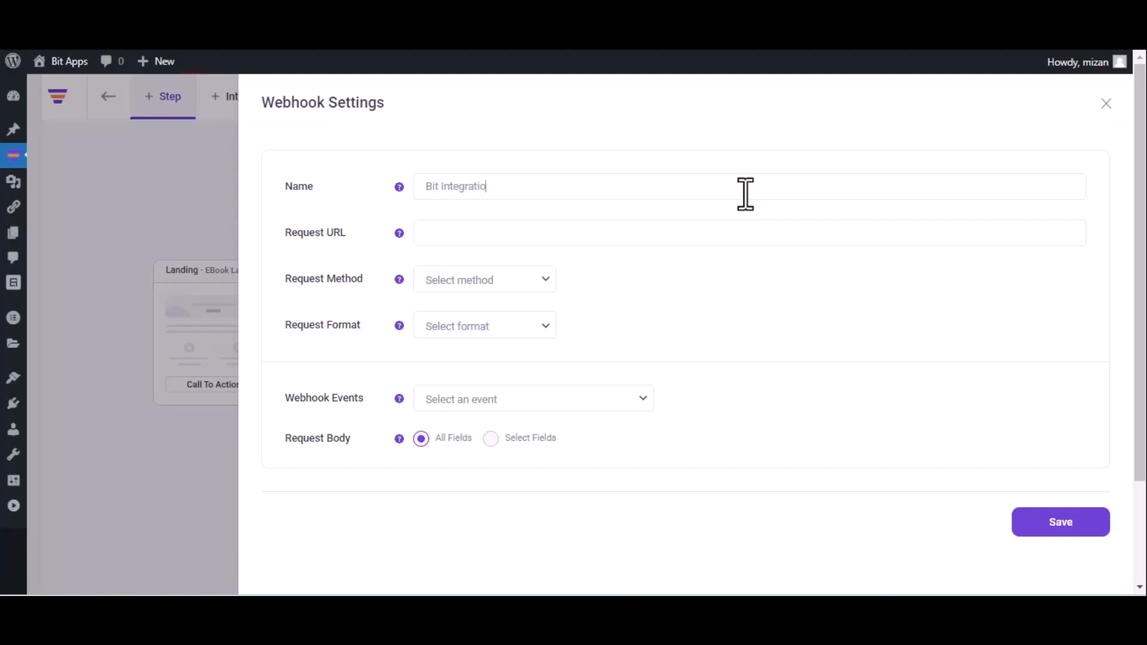
{"action": "left_click", "coordinate": [570, 231]}
{"action": "key", "text": "ctrl+v"}
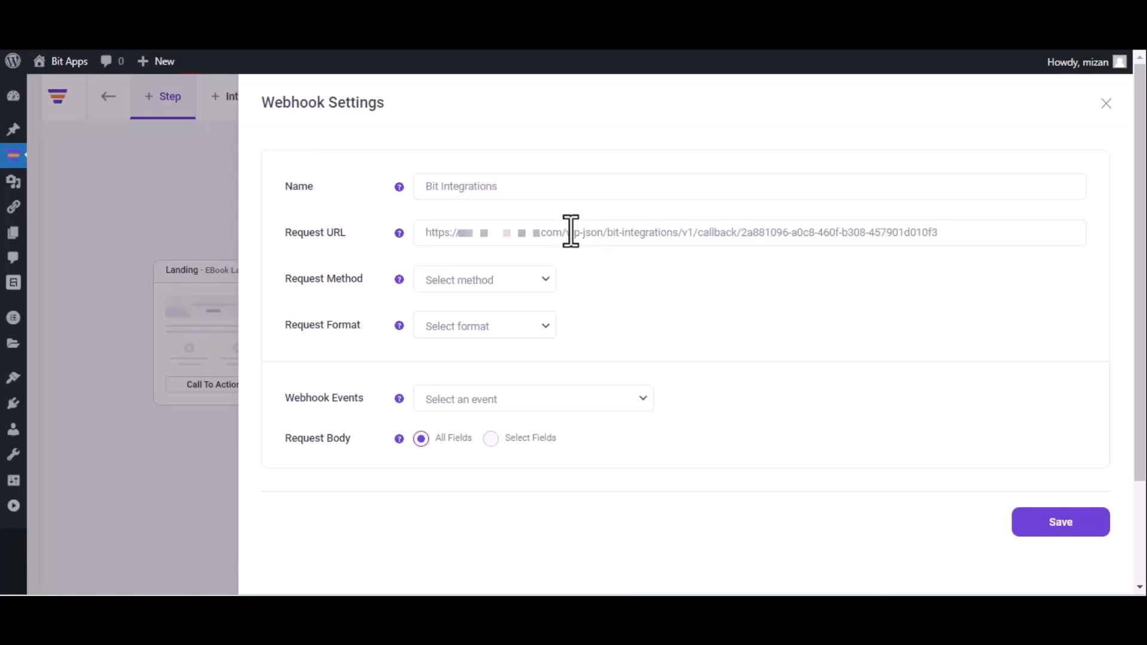
Set the webhook to POST, JSON format and the After Optin Form Submitted (eBook Landing) event, and save it.
{"action": "left_click", "coordinate": [493, 280]}
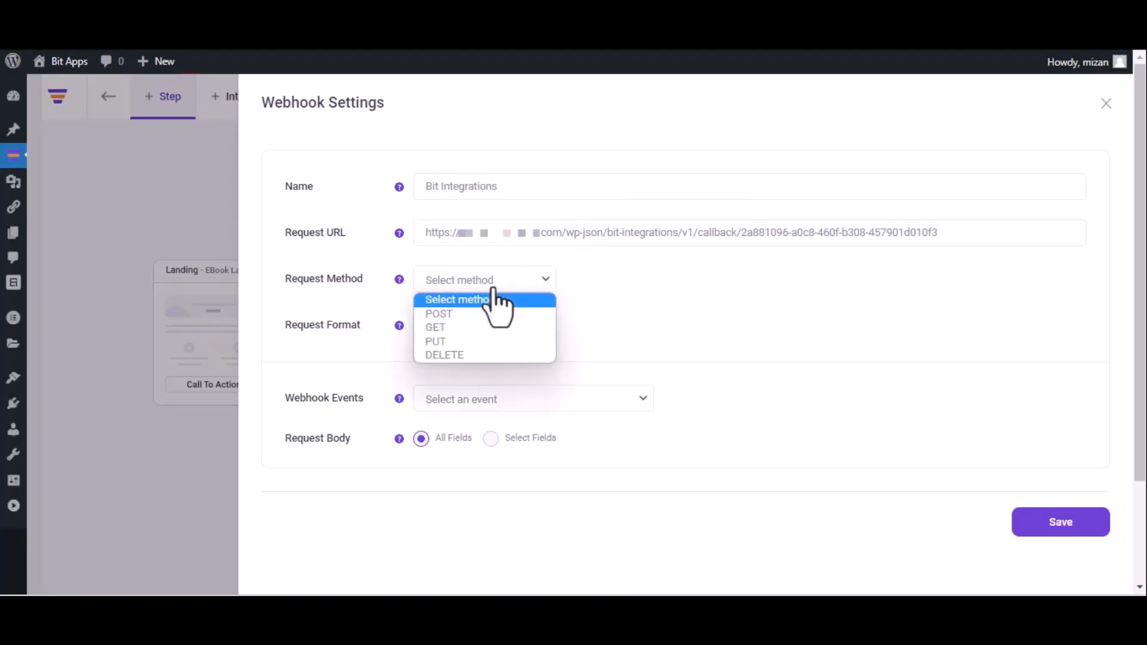
{"action": "left_click", "coordinate": [483, 316]}
{"action": "left_click", "coordinate": [484, 326]}
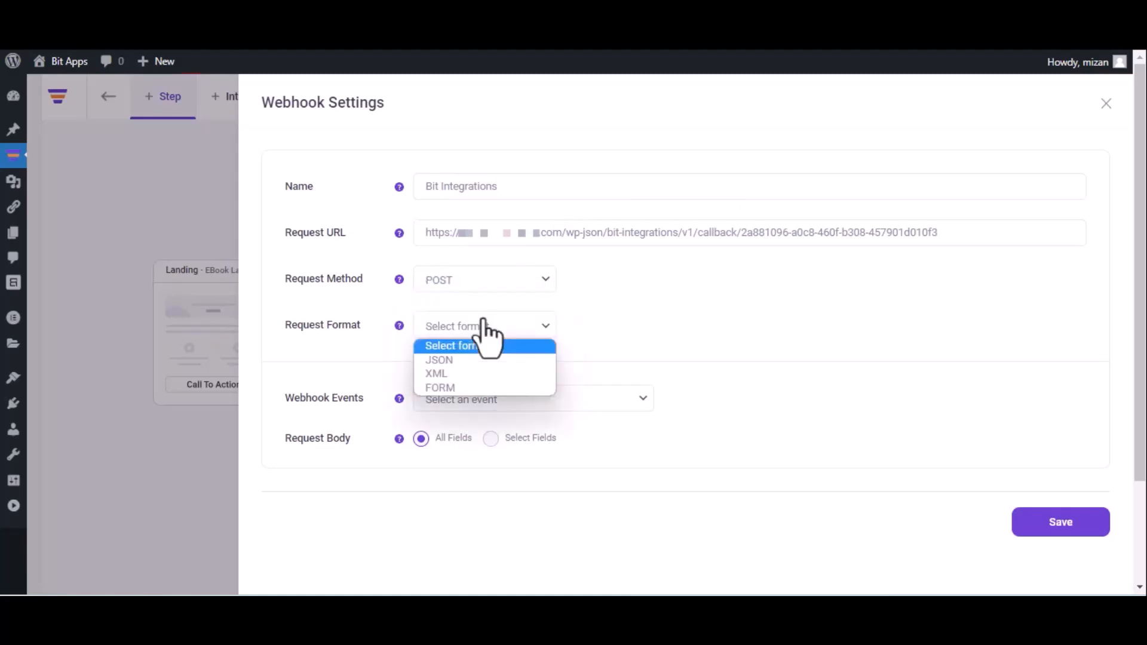
{"action": "left_click", "coordinate": [475, 360]}
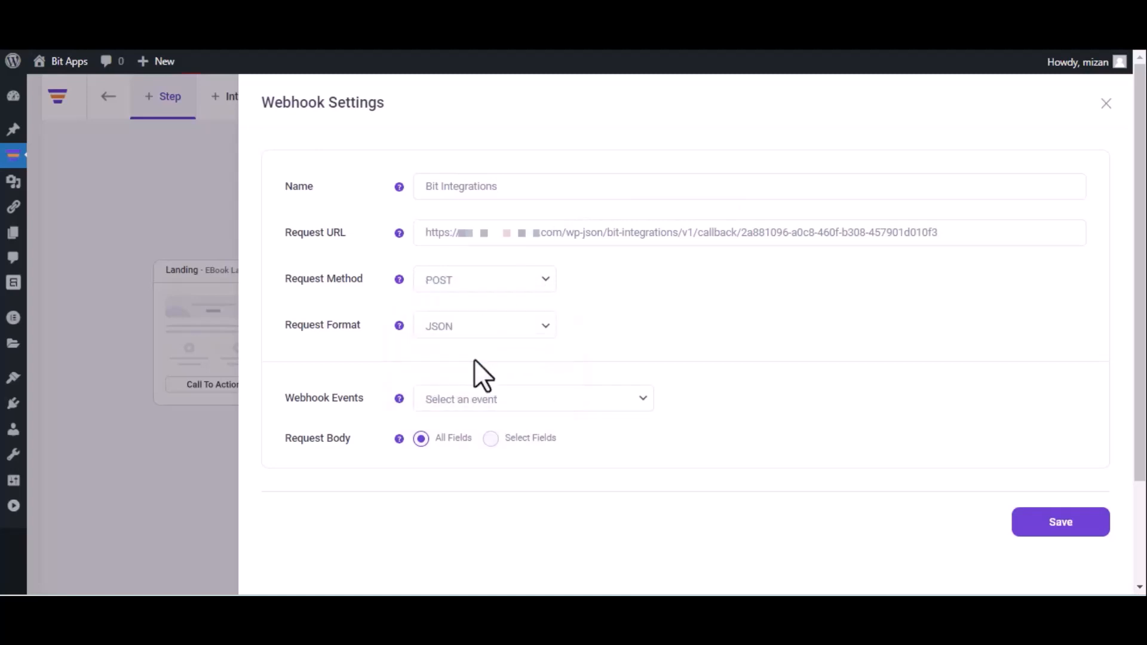
{"action": "left_click", "coordinate": [502, 398]}
{"action": "left_click", "coordinate": [501, 435]}
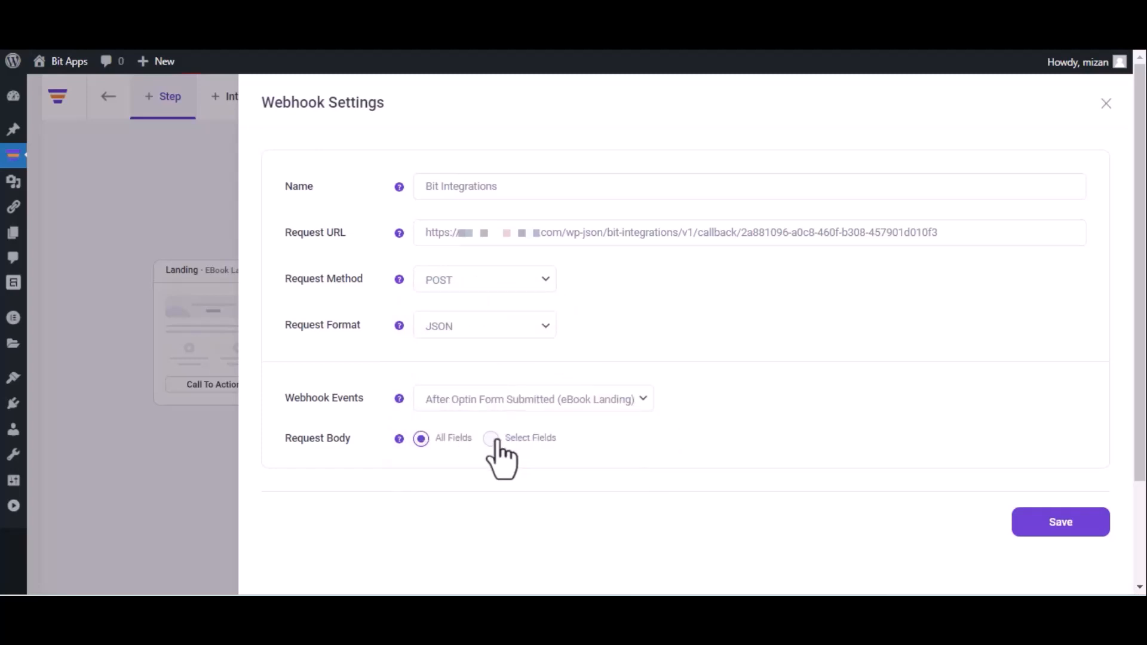
{"action": "left_click", "coordinate": [1059, 526]}
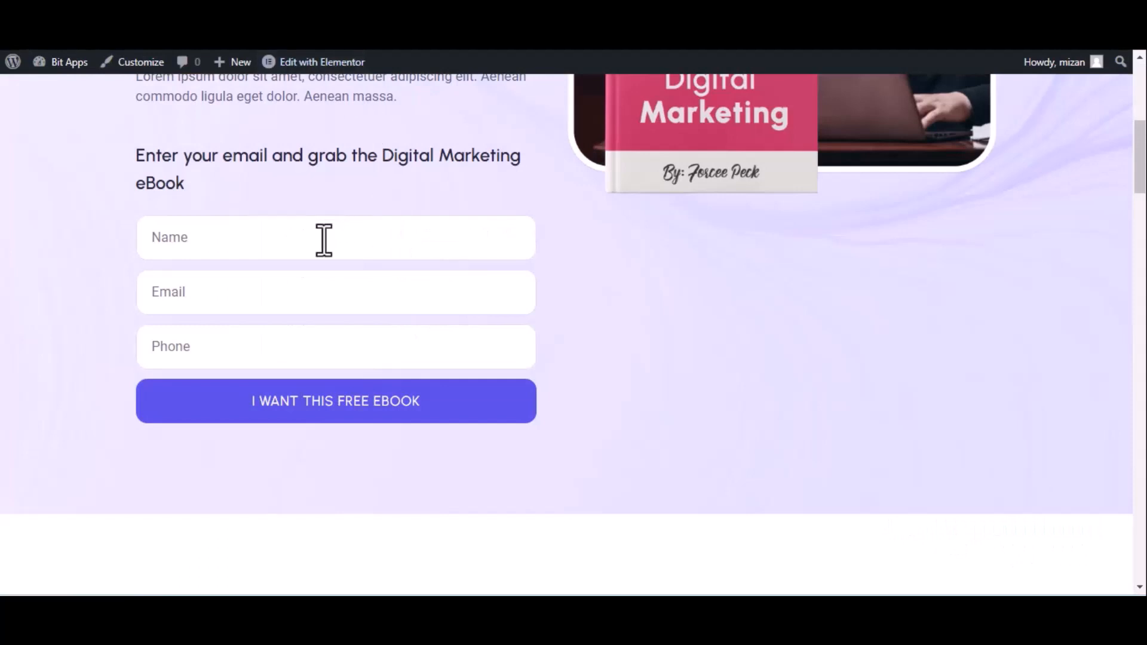
Submit the eBook landing page's opt-in form with the name Bit Integrations, a contact e-mail and a phone number.
{"action": "left_click", "coordinate": [324, 240]}
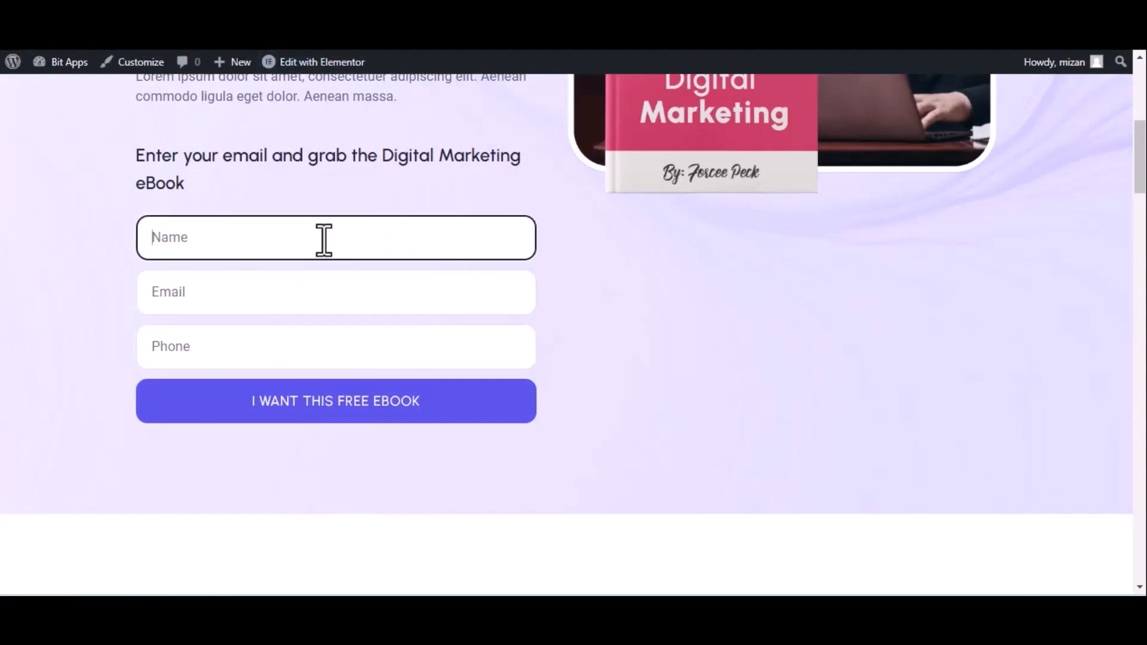
{"action": "type", "text": "Bit Integrations"}
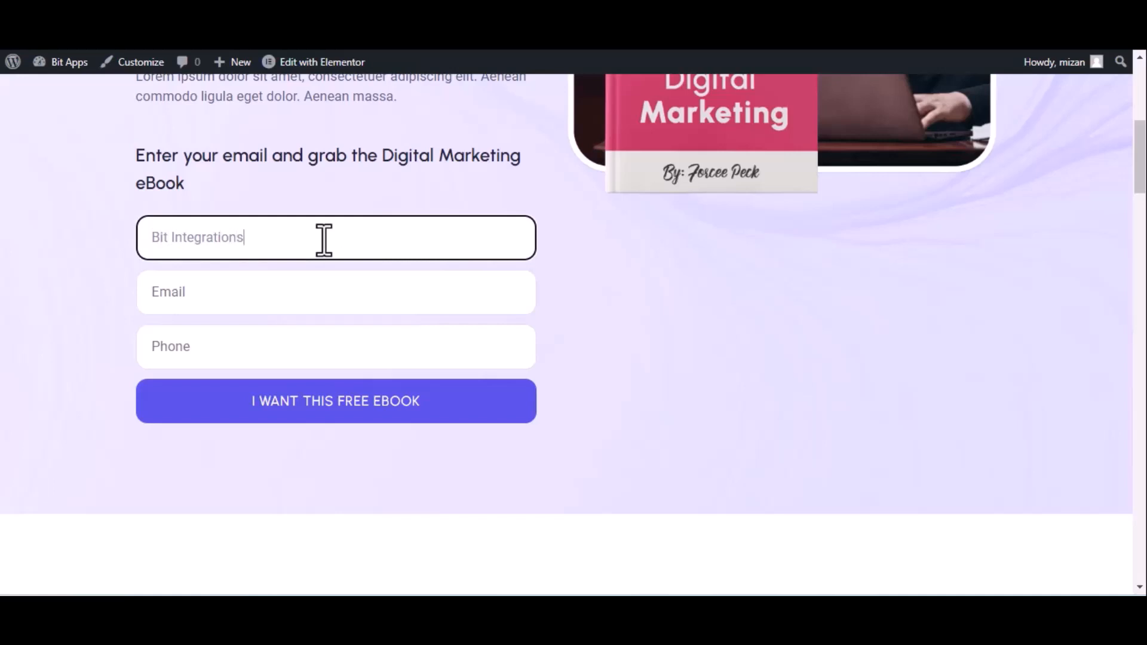
{"action": "left_click", "coordinate": [254, 302]}
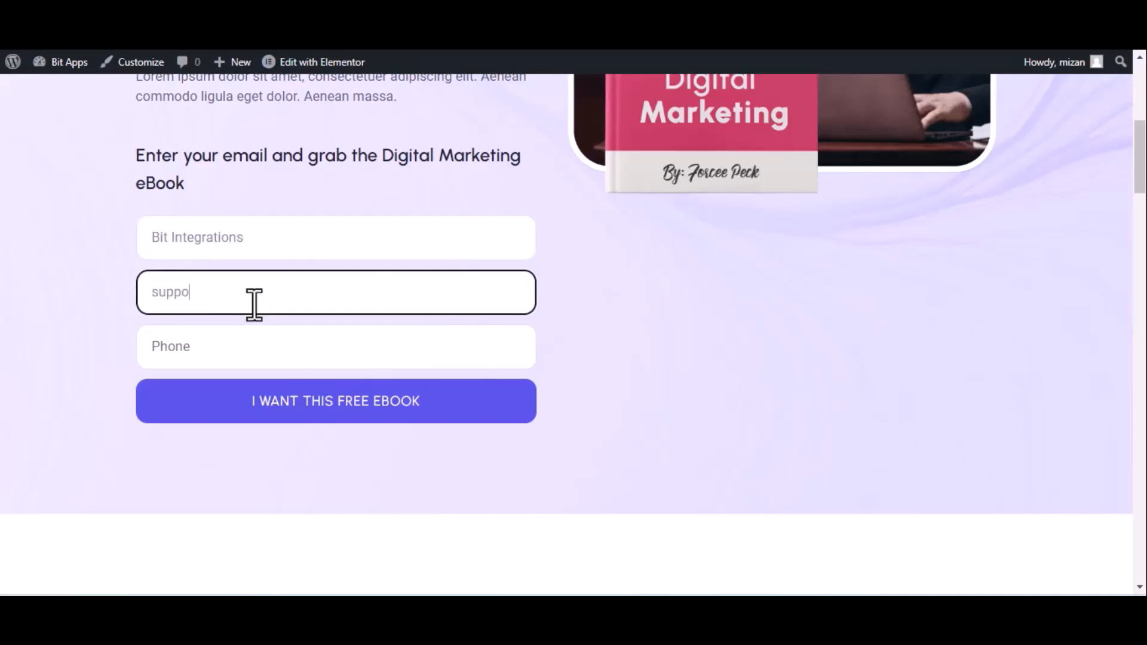
{"action": "left_click", "coordinate": [256, 347]}
{"action": "type", "text": "444555666"}
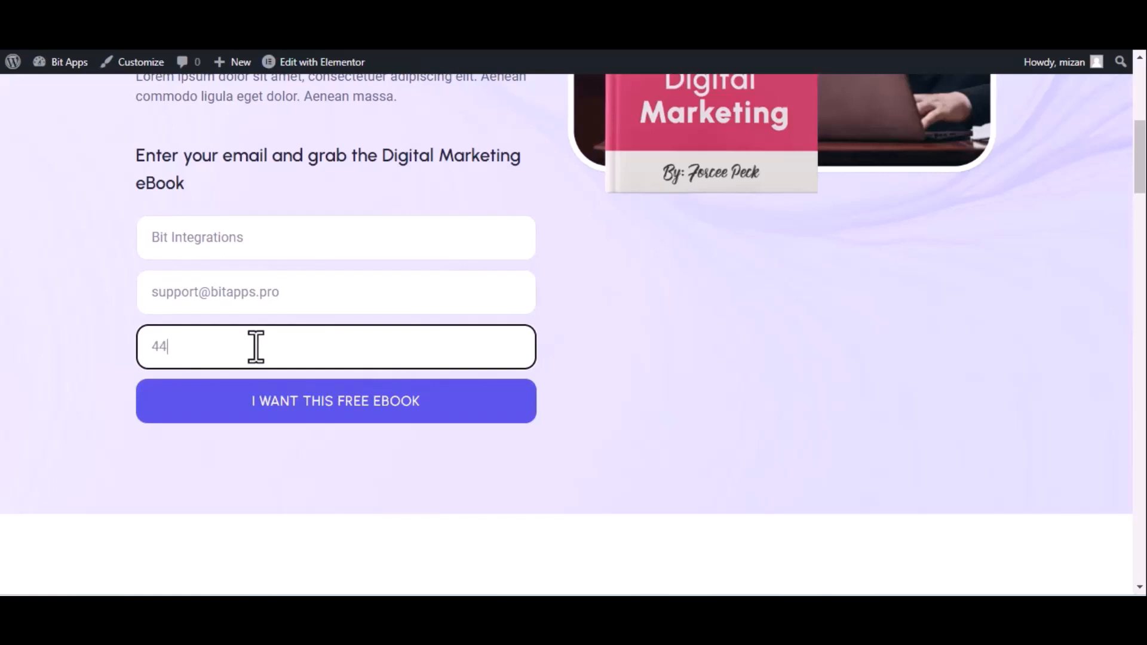
{"action": "left_click", "coordinate": [294, 402]}
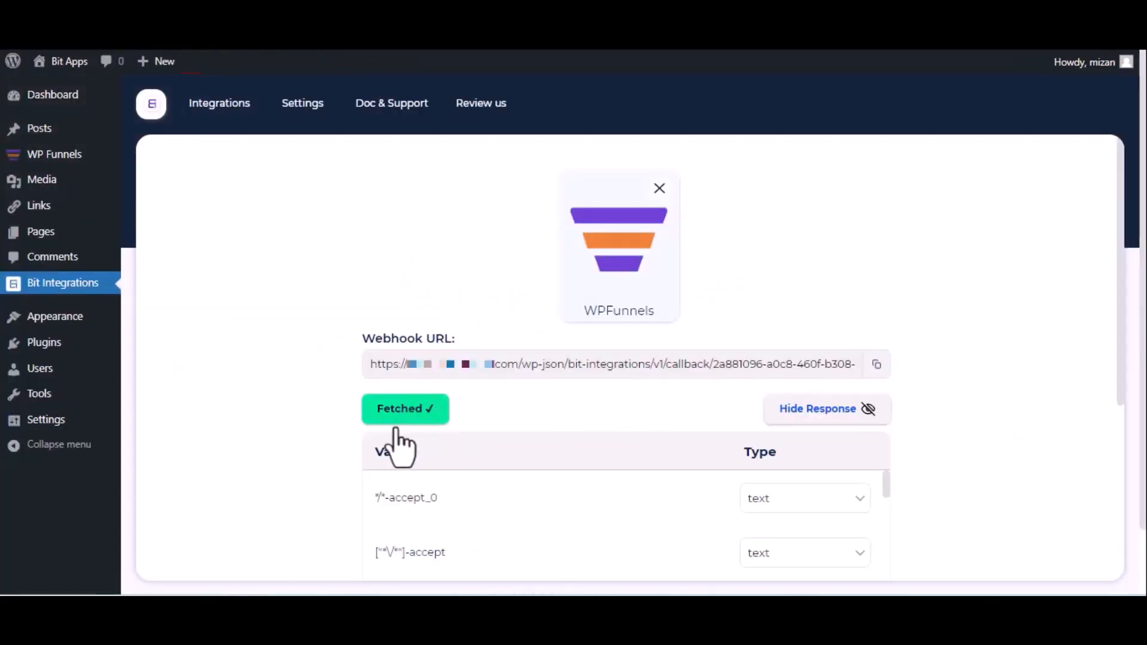
Proceed from the fetched WPFunnels trigger data to the action selection and choose Zoho Desk as the action.
{"action": "scroll", "coordinate": [402, 436], "scroll_direction": "down", "scroll_amount": 5}
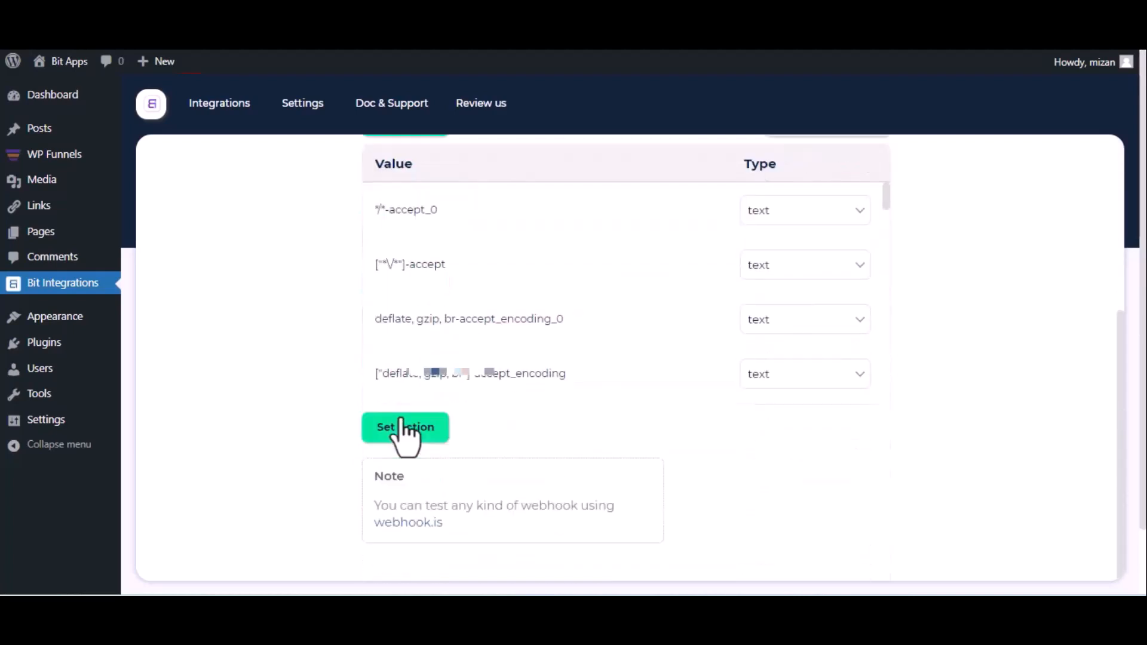
{"action": "left_click", "coordinate": [405, 428]}
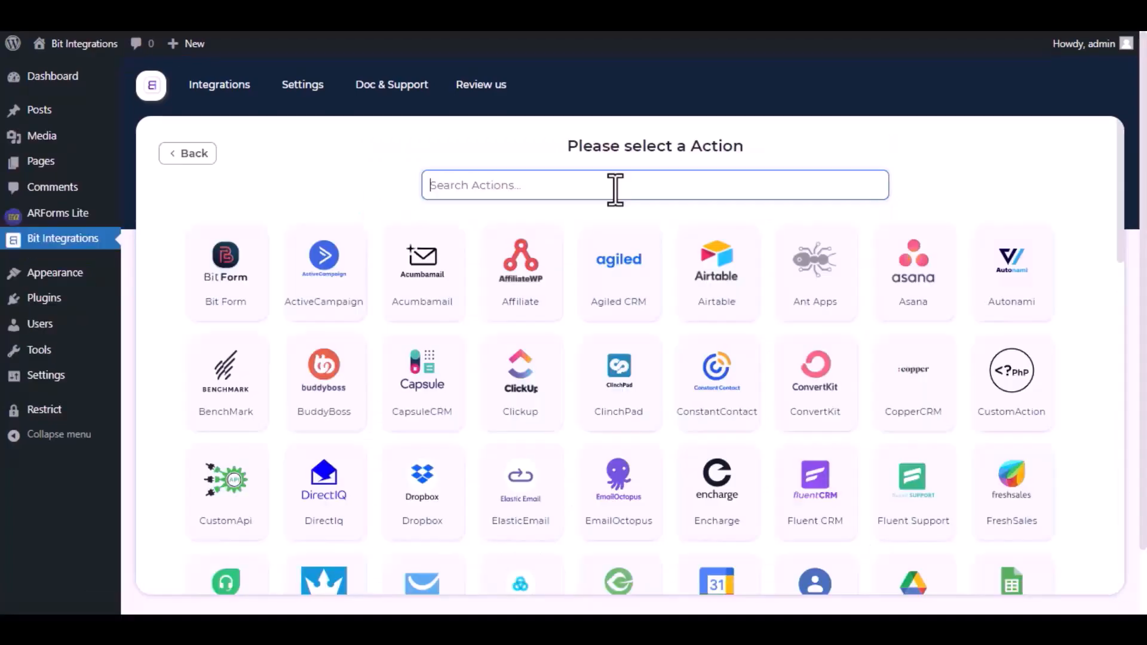
{"action": "left_click", "coordinate": [615, 186]}
{"action": "type", "text": "Zoho "}
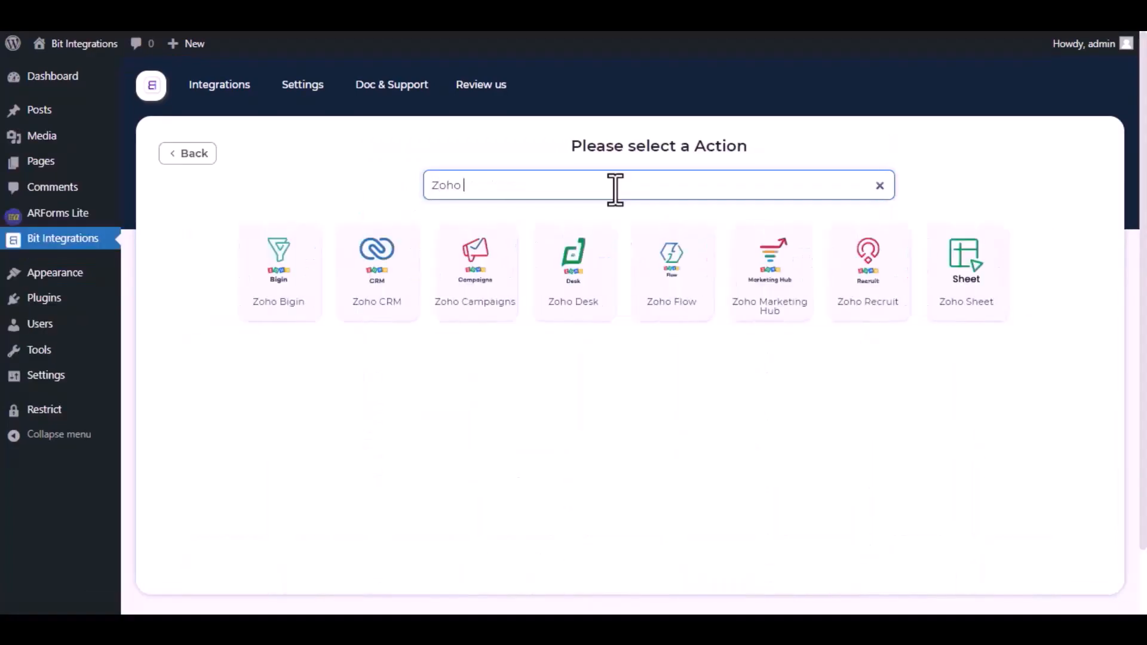
{"action": "type", "text": "Desk"}
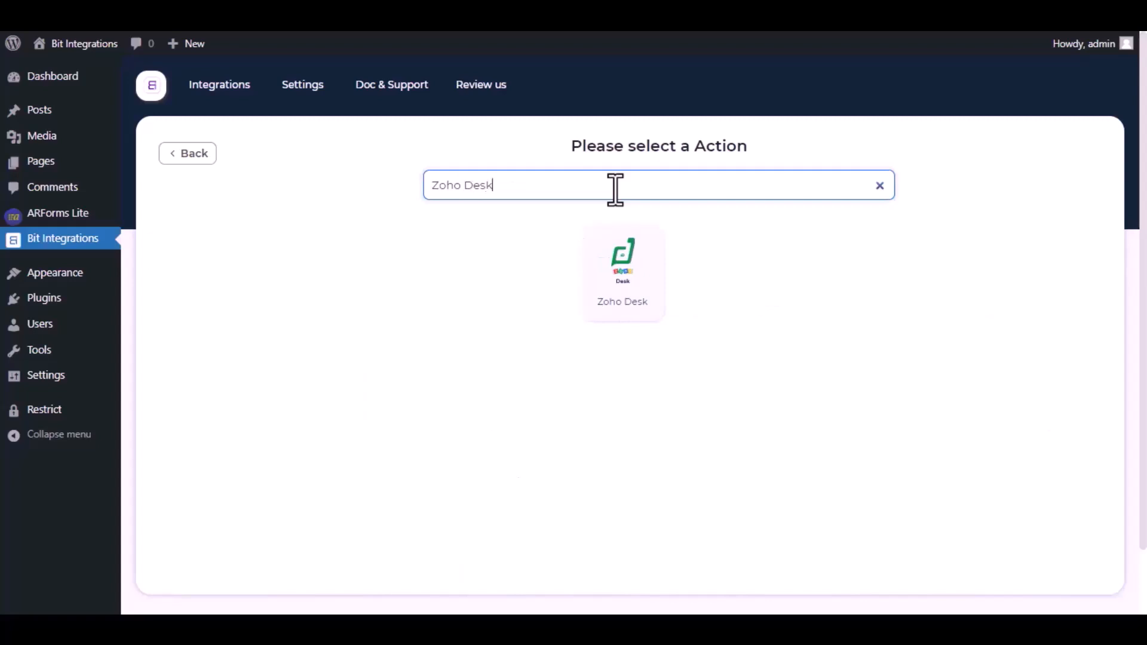
{"action": "left_click", "coordinate": [623, 267]}
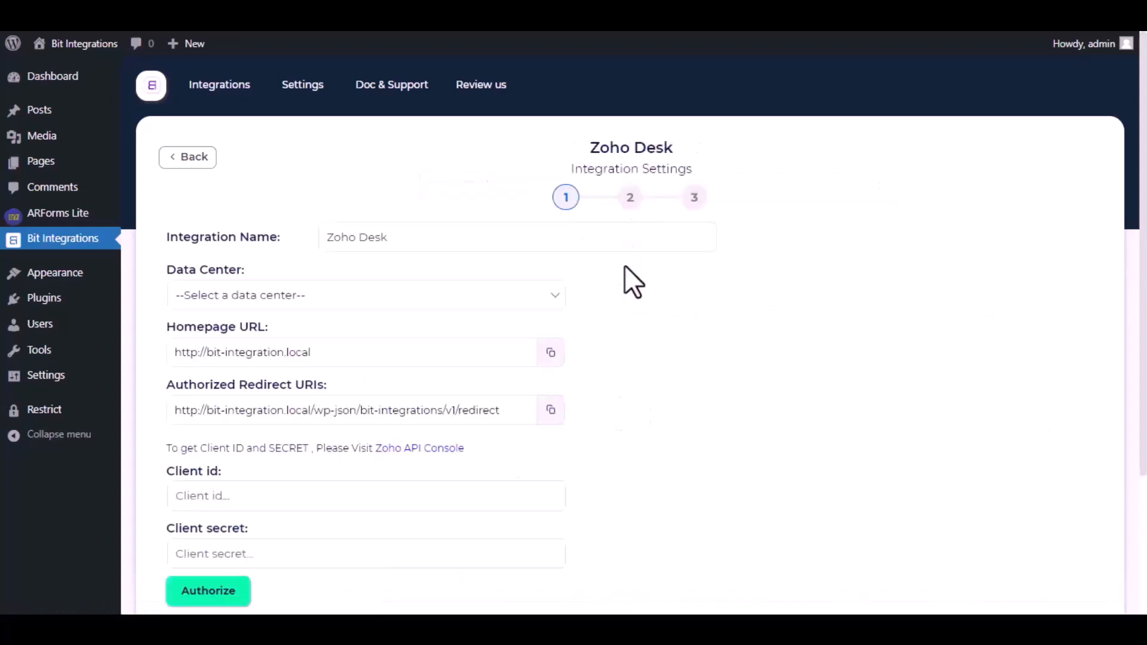
Keep Zoho Desk as the integration name and set the data center to zoho.com.
{"action": "left_click_drag", "start_coordinate": [397, 239], "coordinate": [328, 238]}
{"action": "left_click", "coordinate": [403, 237]}
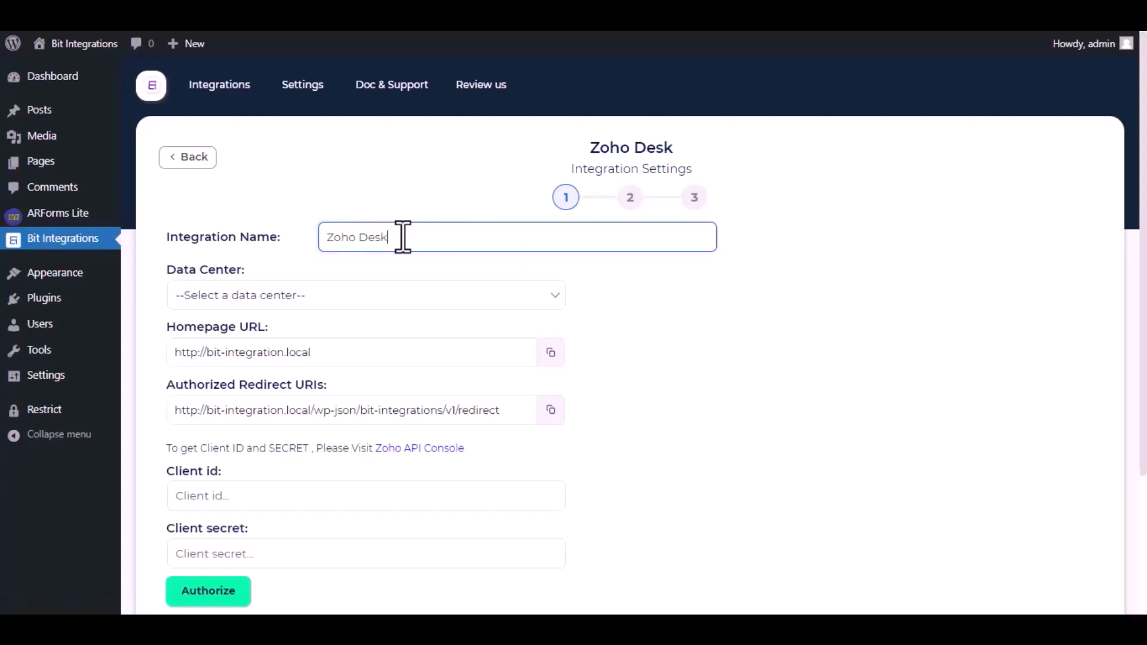
{"action": "left_click", "coordinate": [374, 297]}
{"action": "left_click", "coordinate": [314, 333]}
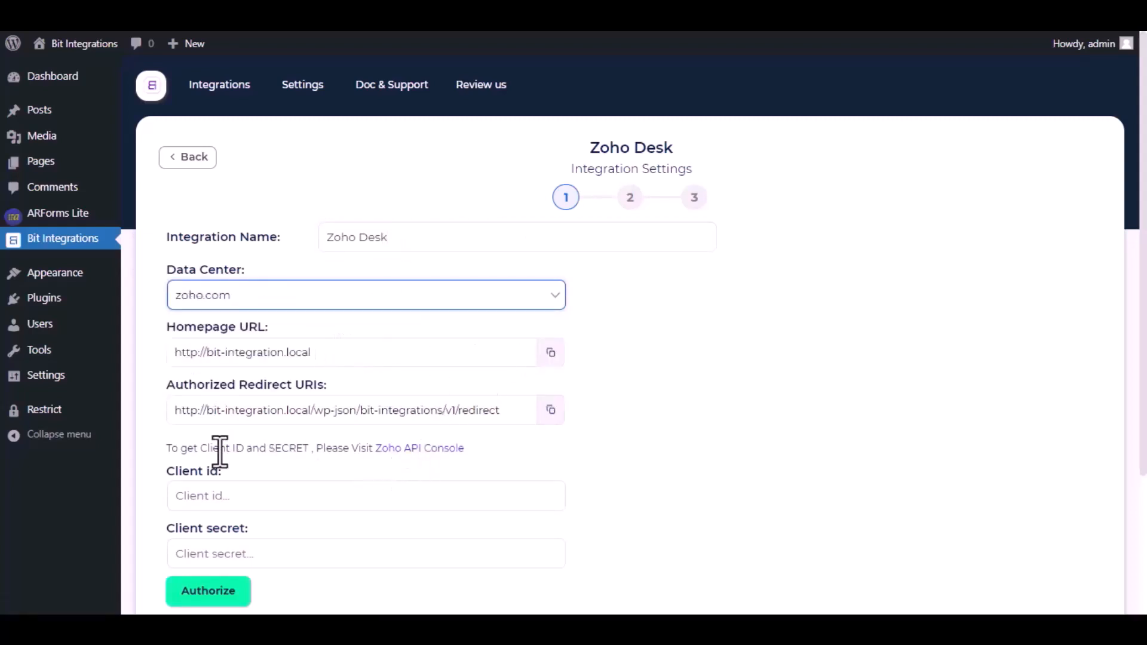
Open the Zoho API Console and start a new Server-based Applications client named Bit Integrations.
{"action": "left_click", "coordinate": [400, 449]}
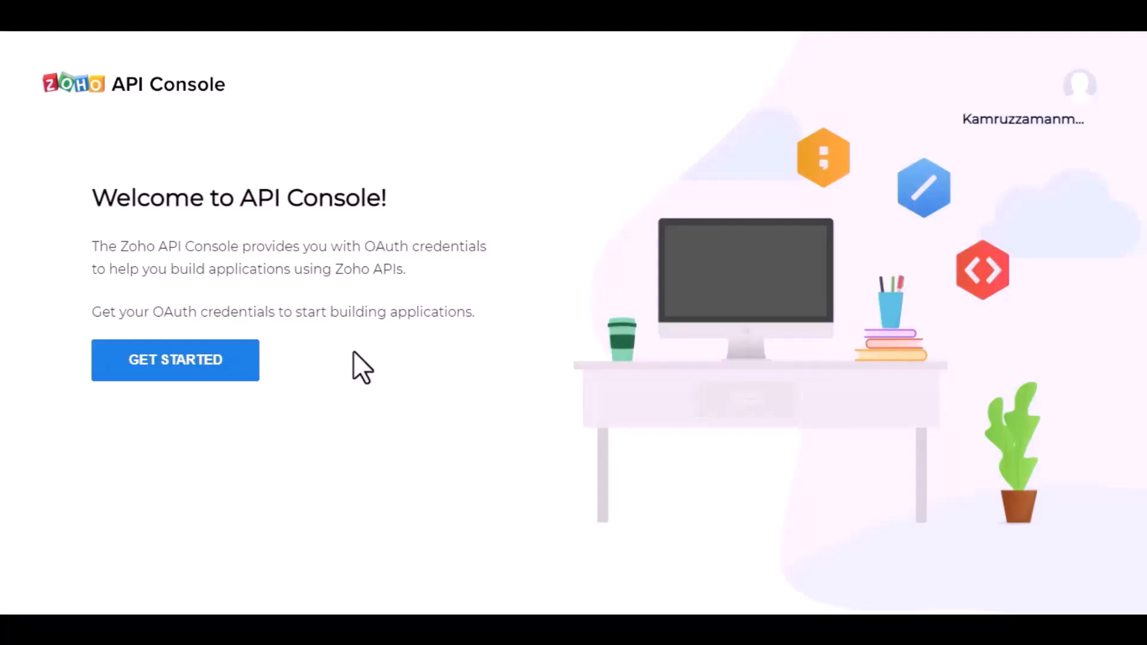
{"action": "left_click", "coordinate": [200, 376]}
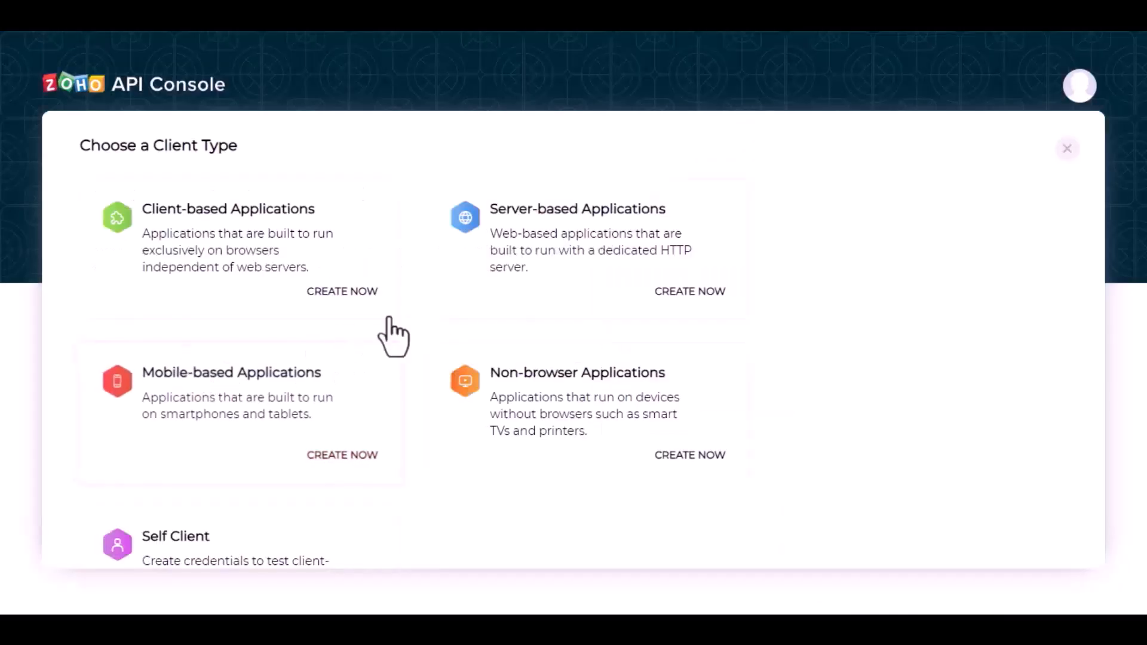
{"action": "left_click", "coordinate": [559, 251]}
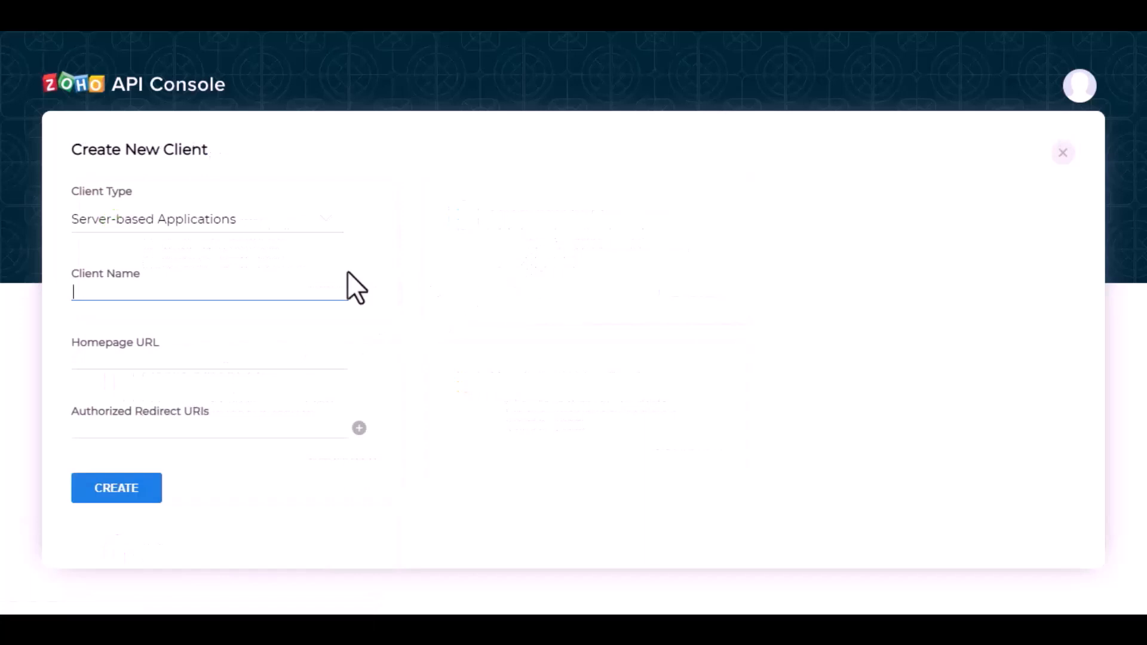
{"action": "type", "text": "Bit Integrations"}
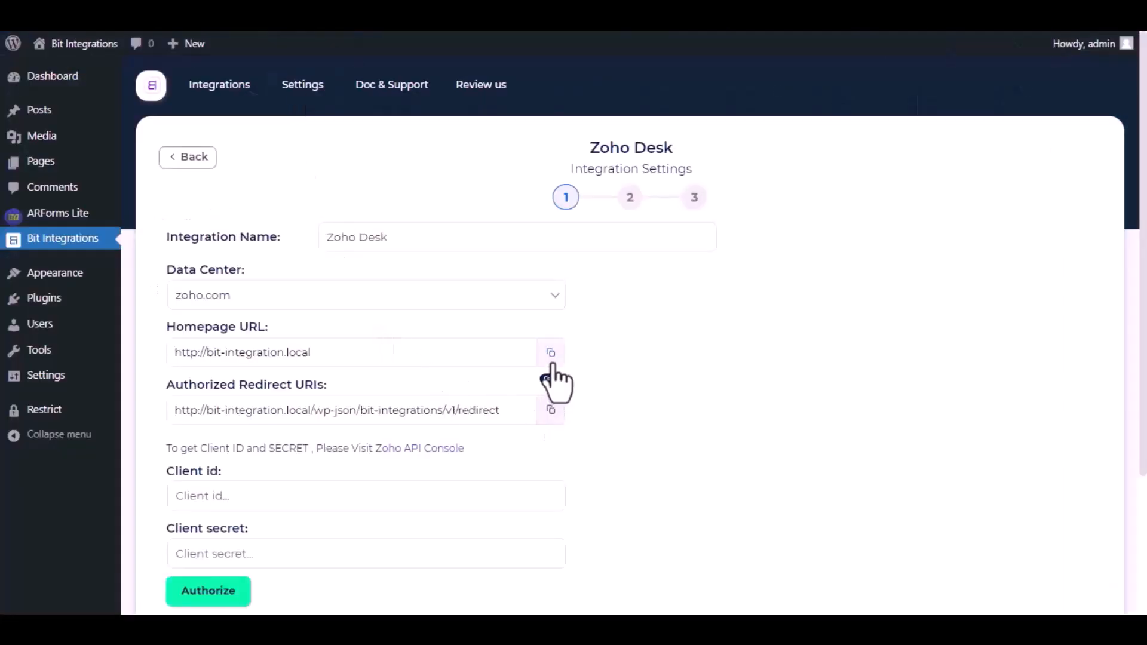
{"action": "left_click", "coordinate": [550, 354]}
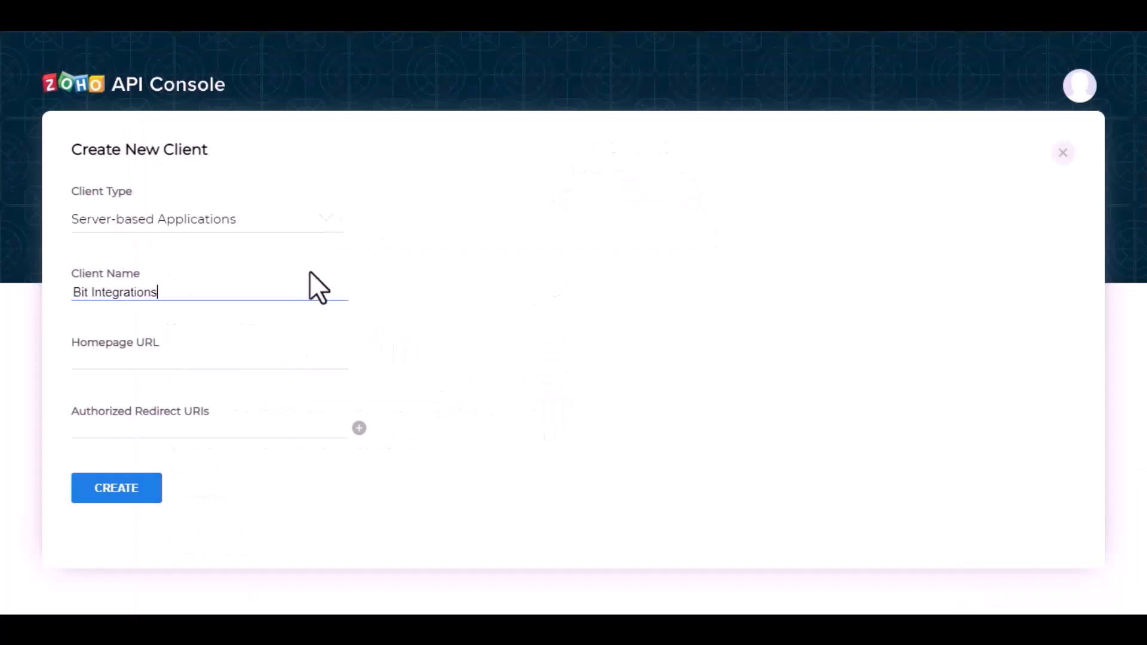
{"action": "left_click", "coordinate": [243, 368]}
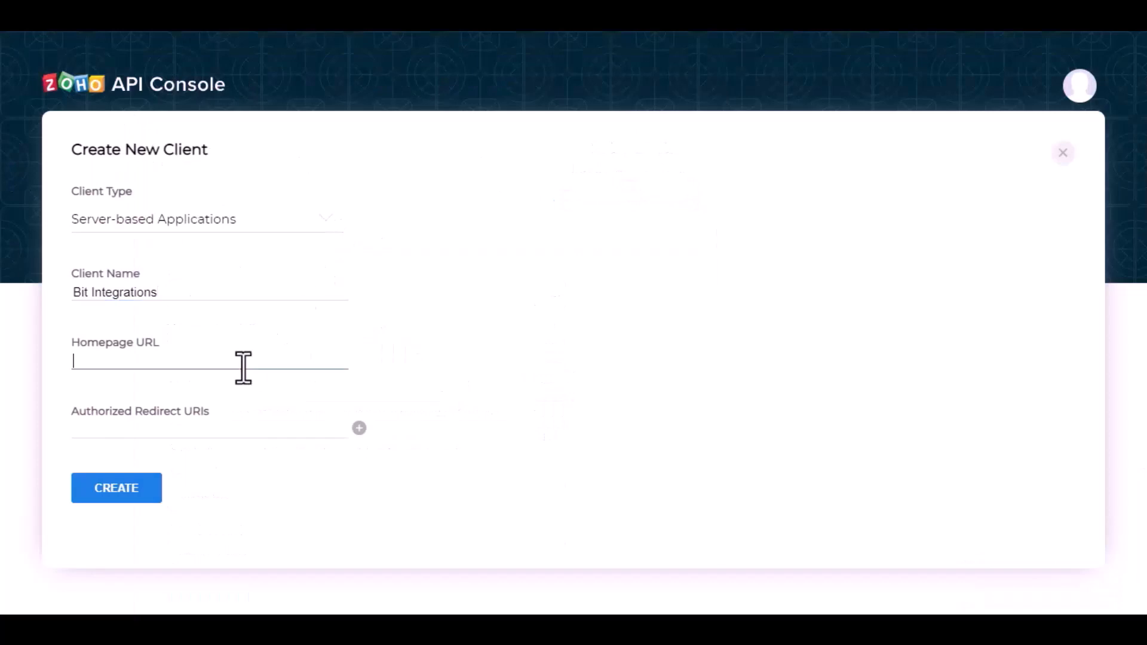
{"action": "key", "text": "ctrl+v"}
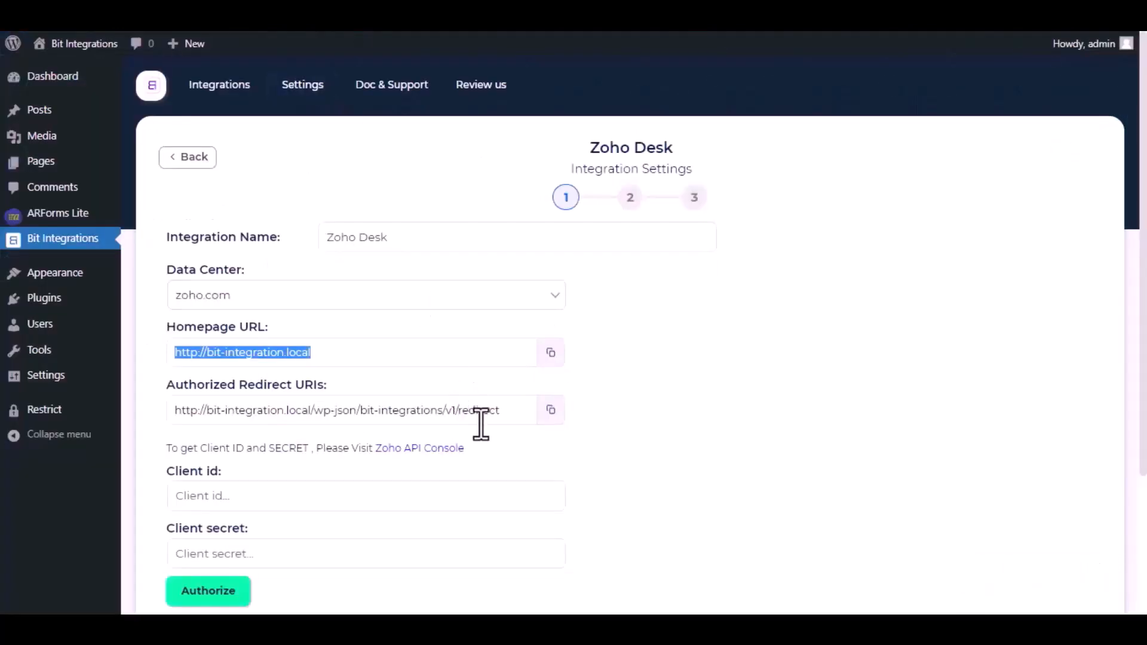
{"action": "left_click", "coordinate": [552, 419]}
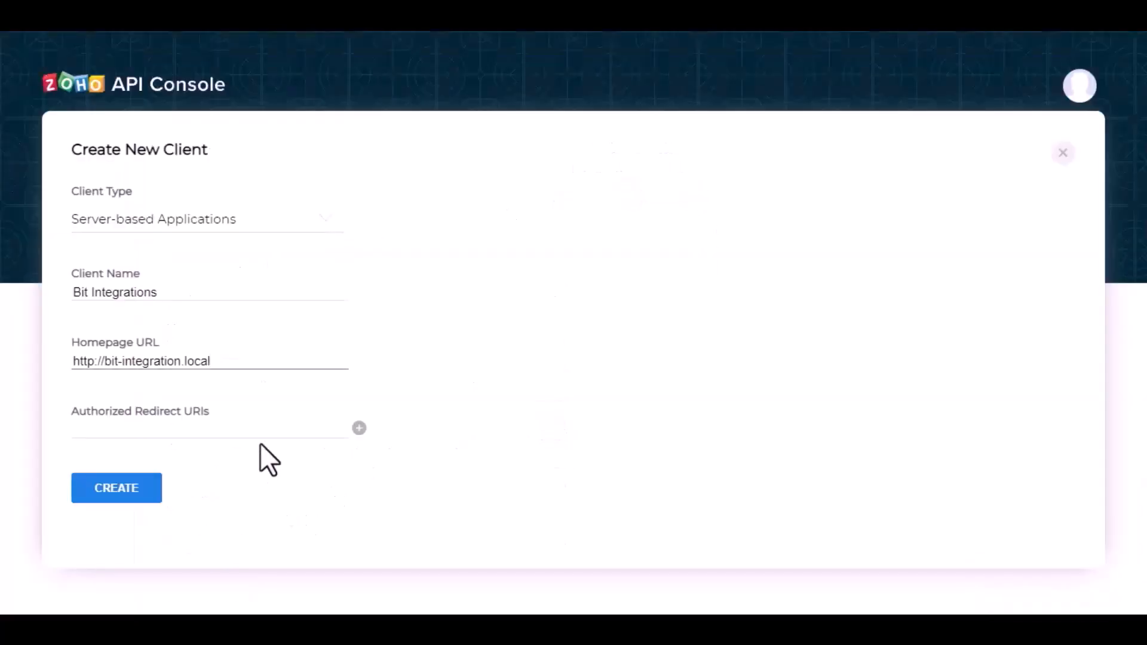
{"action": "left_click", "coordinate": [264, 432]}
{"action": "key", "text": "ctrl+v"}
{"action": "left_click", "coordinate": [122, 487]}
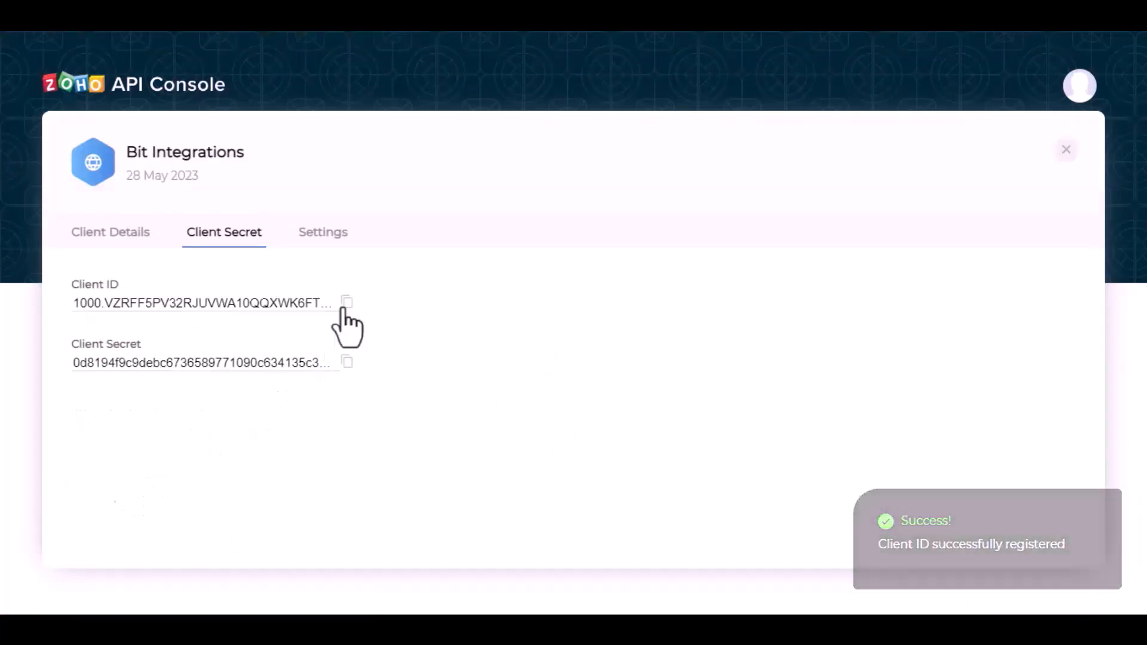
Copy the client ID and client secret of the new Zoho API client into the matching fields of the Zoho Desk integration settings.
{"action": "left_click", "coordinate": [346, 303]}
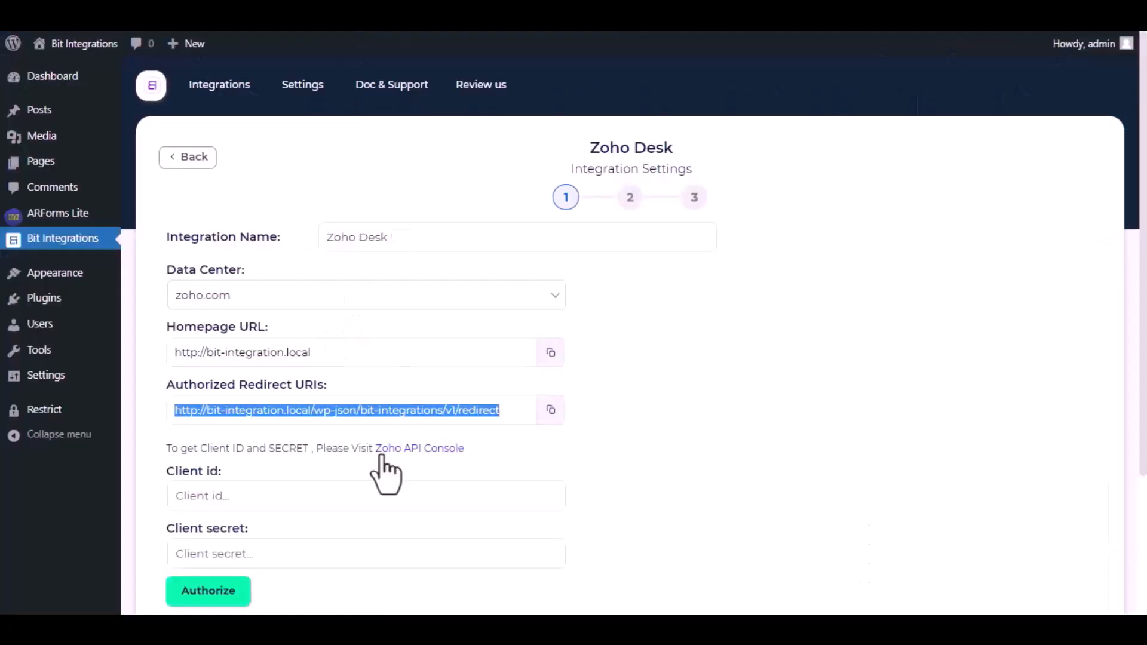
{"action": "left_click", "coordinate": [347, 492]}
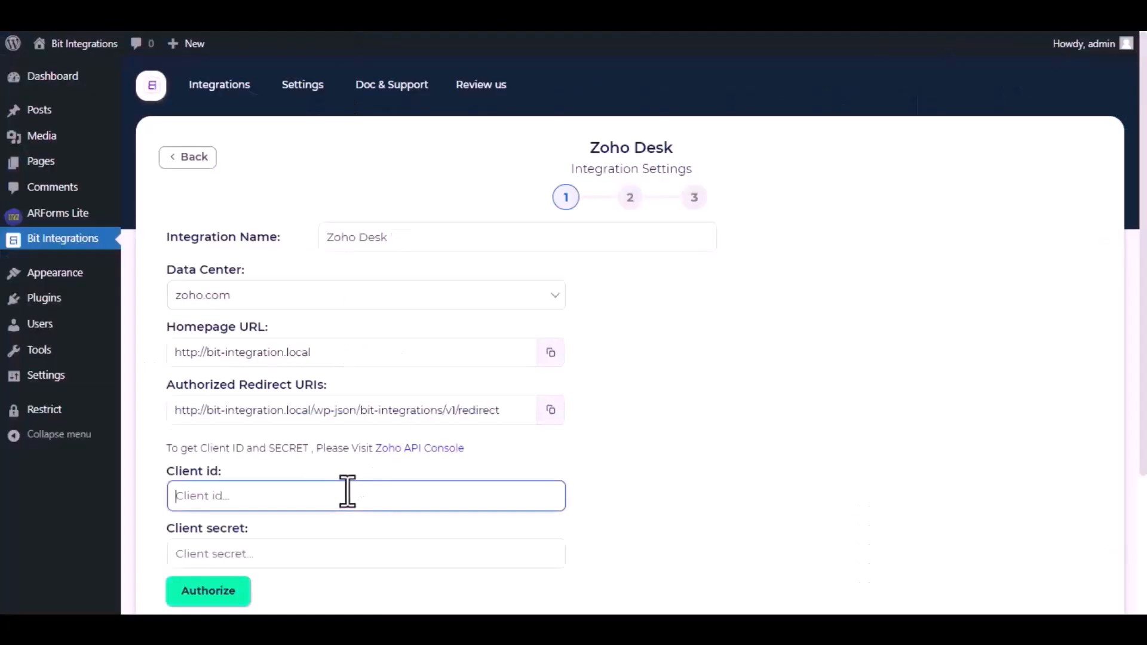
{"action": "key", "text": "ctrl+v"}
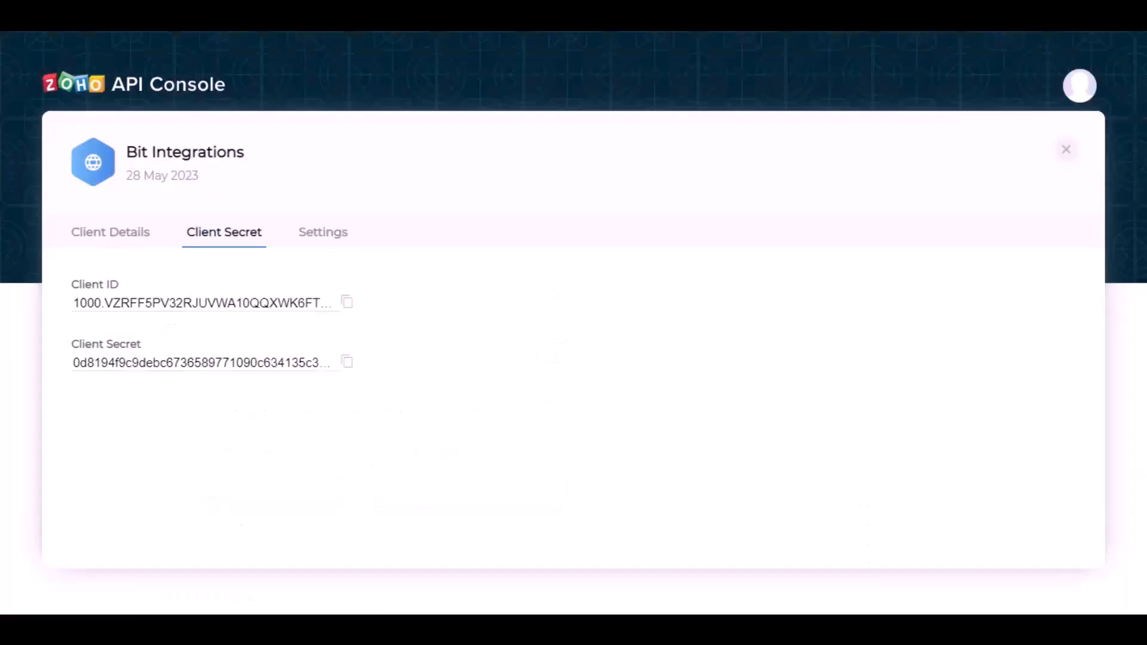
{"action": "left_click", "coordinate": [346, 362]}
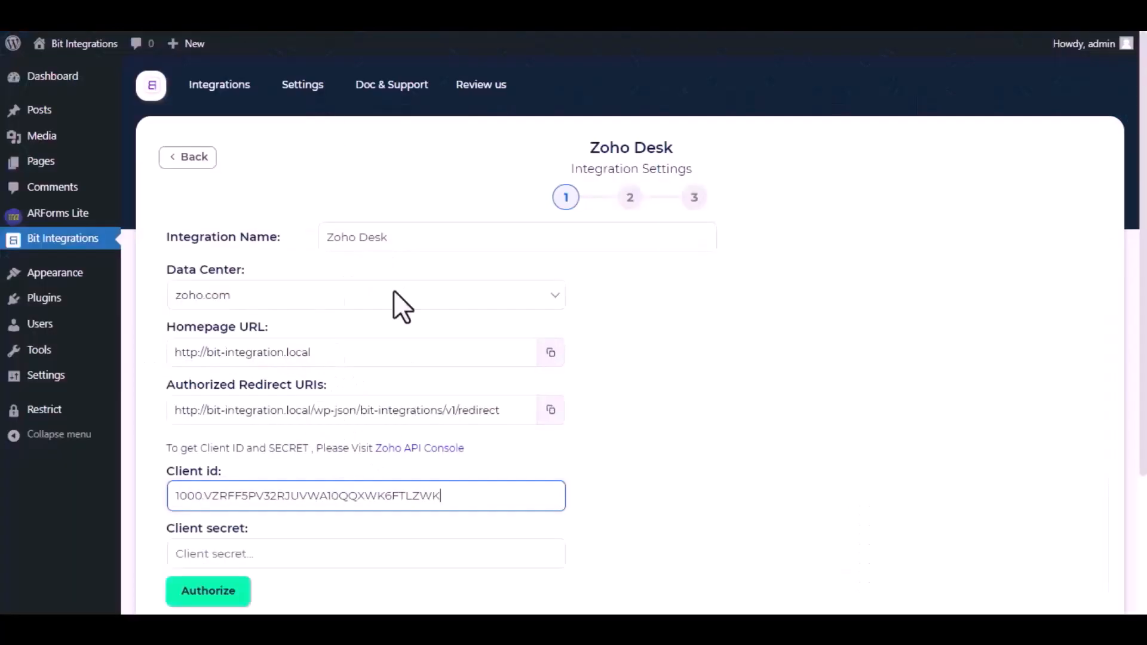
{"action": "scroll", "coordinate": [343, 519], "scroll_direction": "down", "scroll_amount": 2}
{"action": "left_click", "coordinate": [338, 411]}
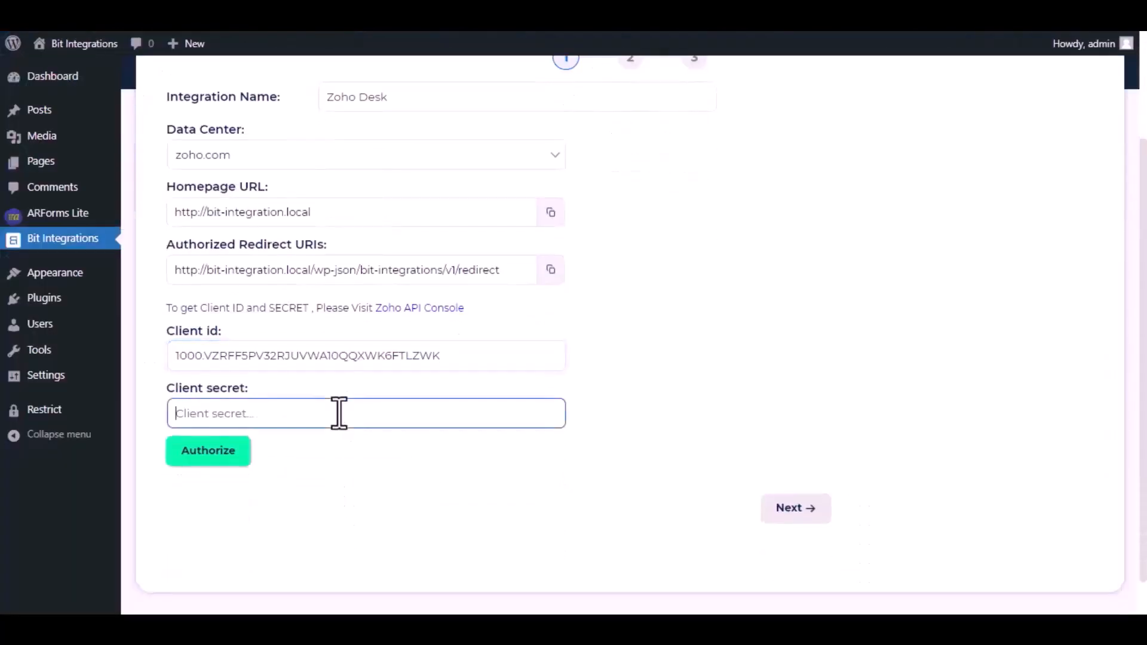
{"action": "key", "text": "ctrl+v"}
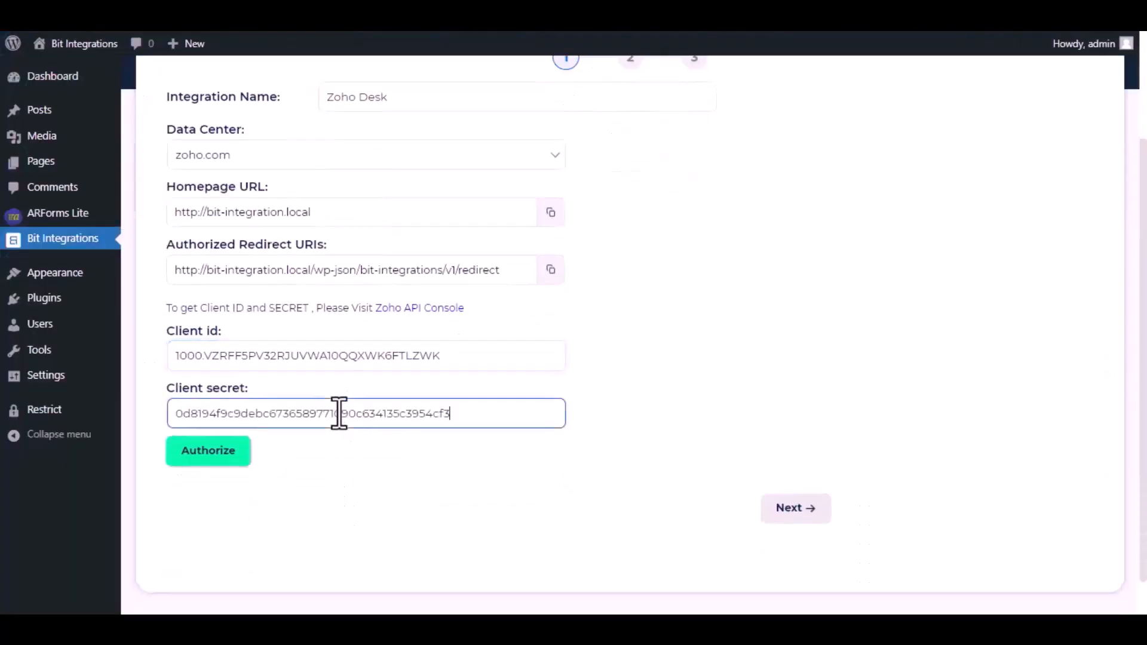
Authorize the Zoho Desk connection, accept the requested Zoho account permissions, and proceed to the portal and department settings.
{"action": "left_click", "coordinate": [218, 458]}
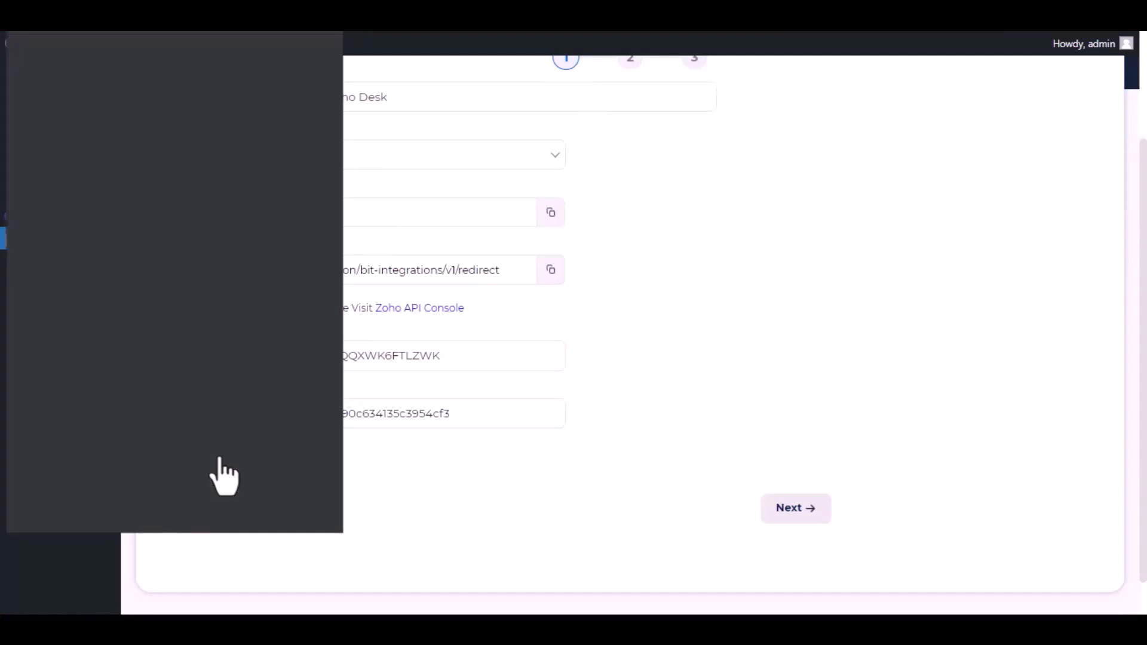
{"action": "scroll", "coordinate": [186, 335], "scroll_direction": "down", "scroll_amount": 5}
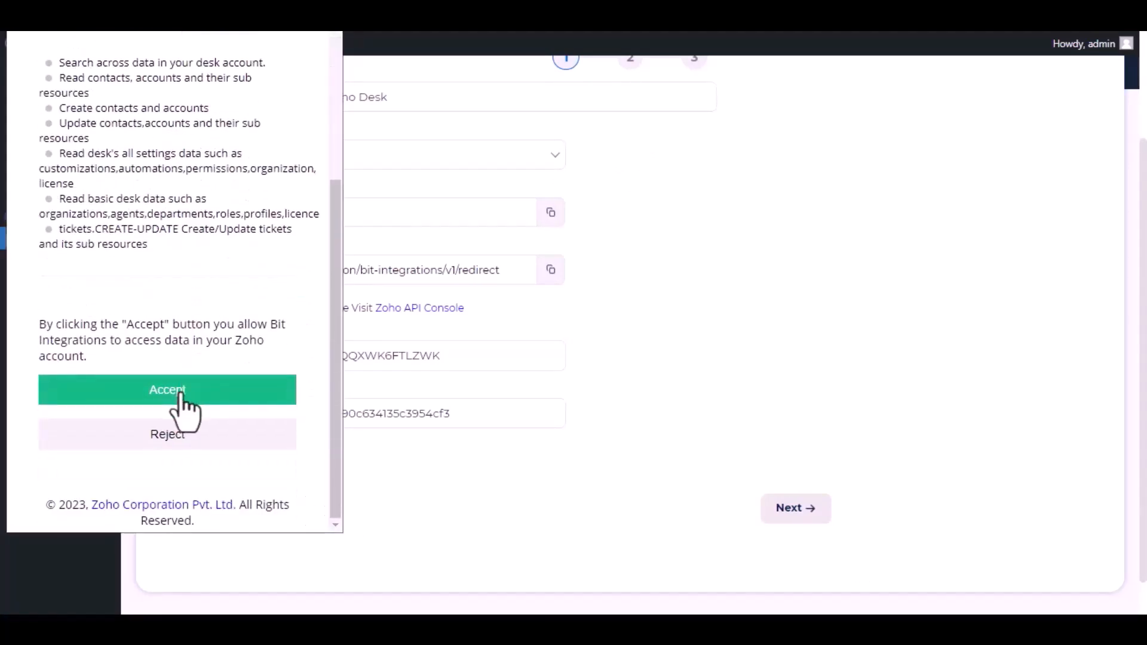
{"action": "left_click", "coordinate": [168, 391]}
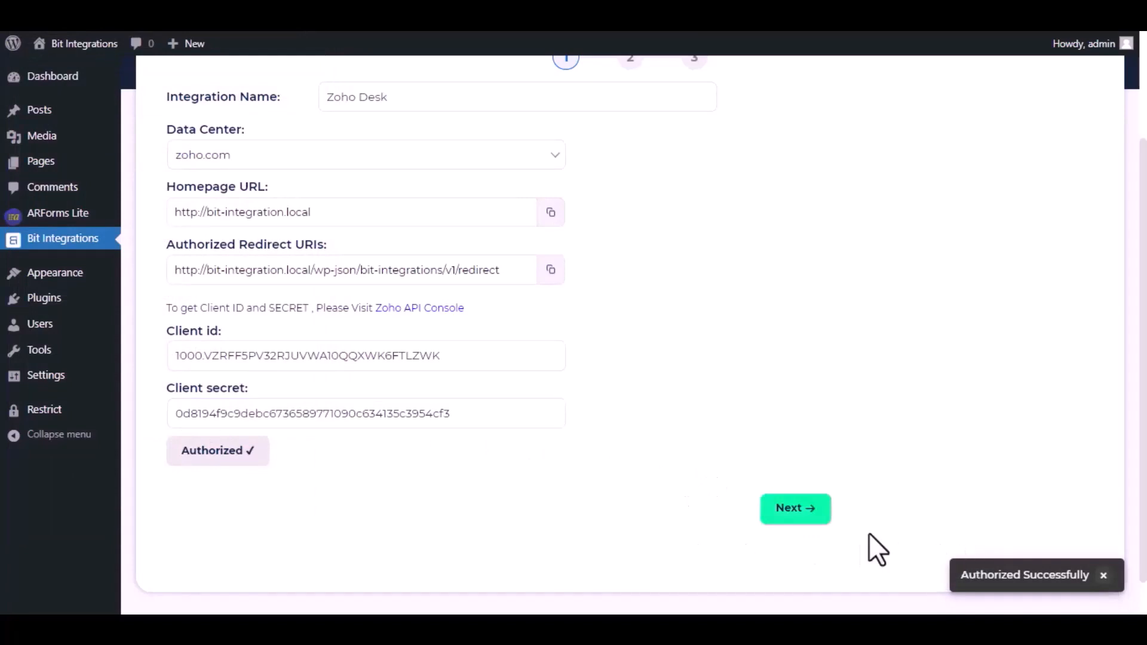
{"action": "left_click", "coordinate": [790, 512]}
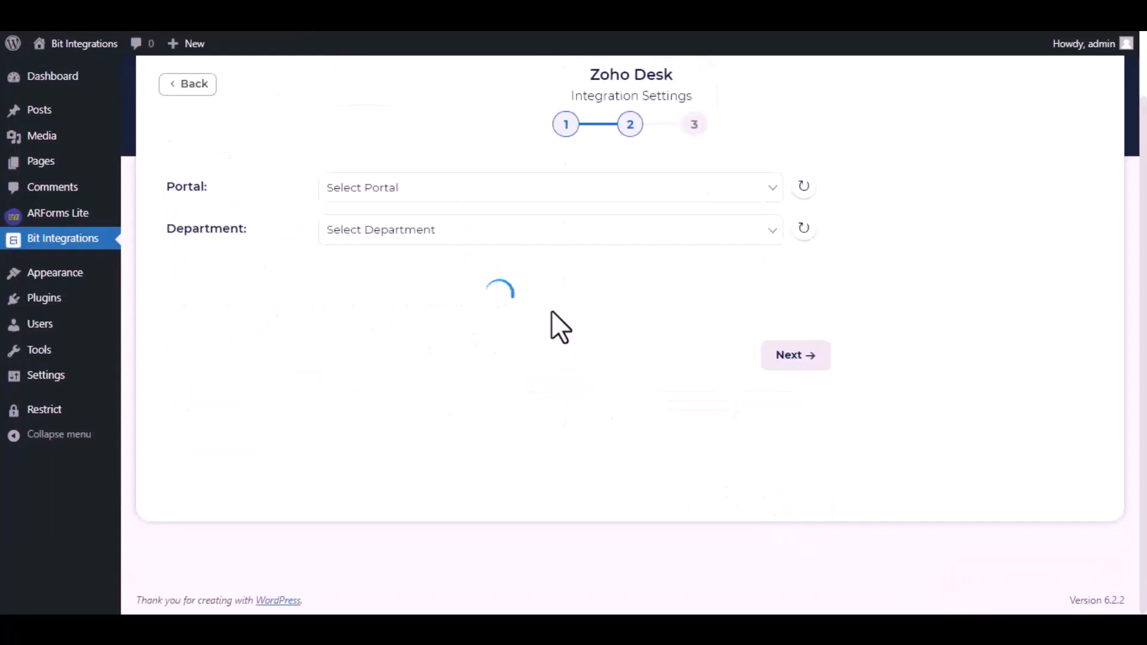
Set both the portal and the department to zohoforms.
{"action": "left_click", "coordinate": [522, 194]}
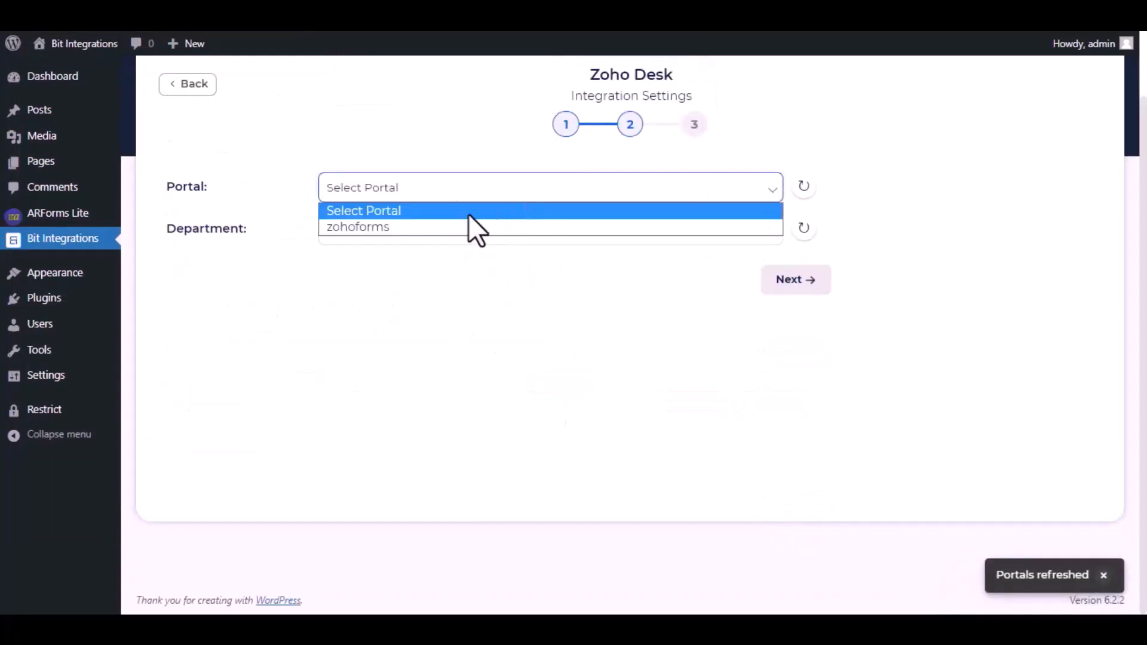
{"action": "left_click", "coordinate": [455, 228]}
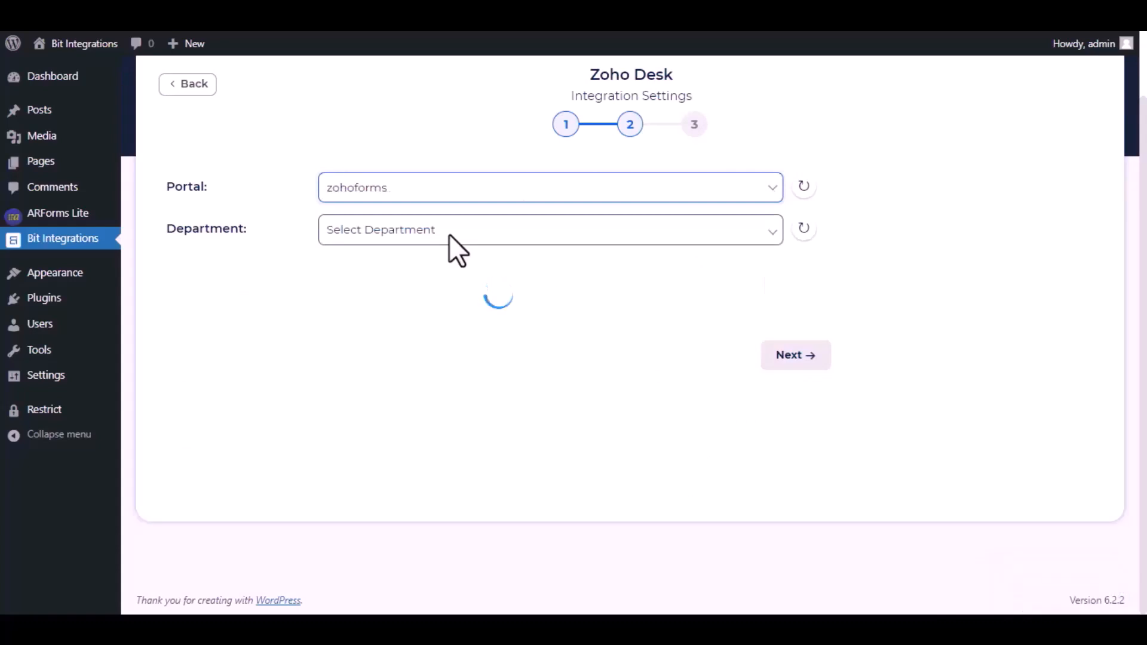
{"action": "left_click", "coordinate": [449, 234]}
{"action": "left_click", "coordinate": [417, 269]}
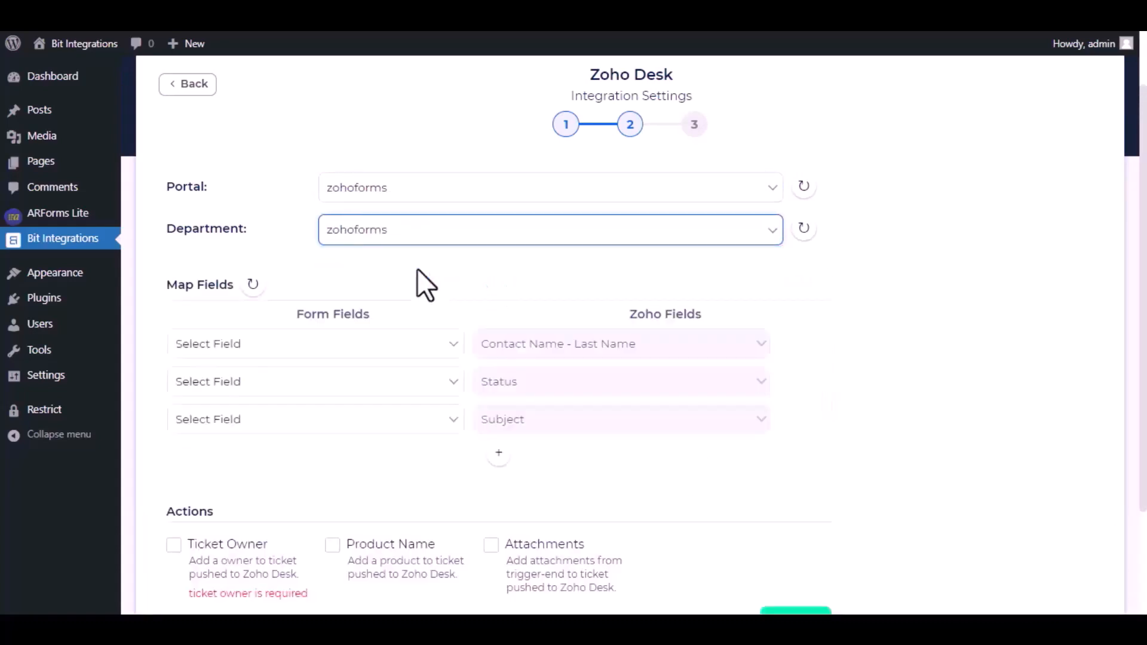
Map the Name form field to Contact Name - Last Name and the custom value Open to Status.
{"action": "left_click", "coordinate": [398, 351]}
{"action": "left_click", "coordinate": [333, 398]}
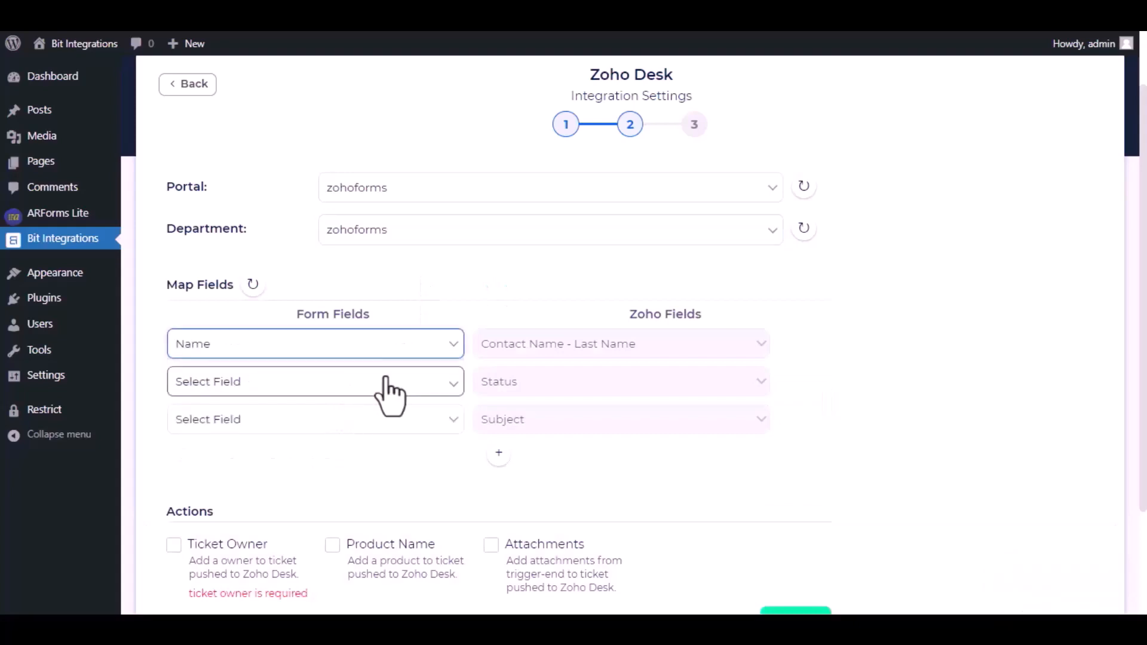
{"action": "left_click", "coordinate": [389, 394]}
{"action": "left_click", "coordinate": [335, 483]}
{"action": "left_click", "coordinate": [485, 381]}
{"action": "type", "text": "Open"}
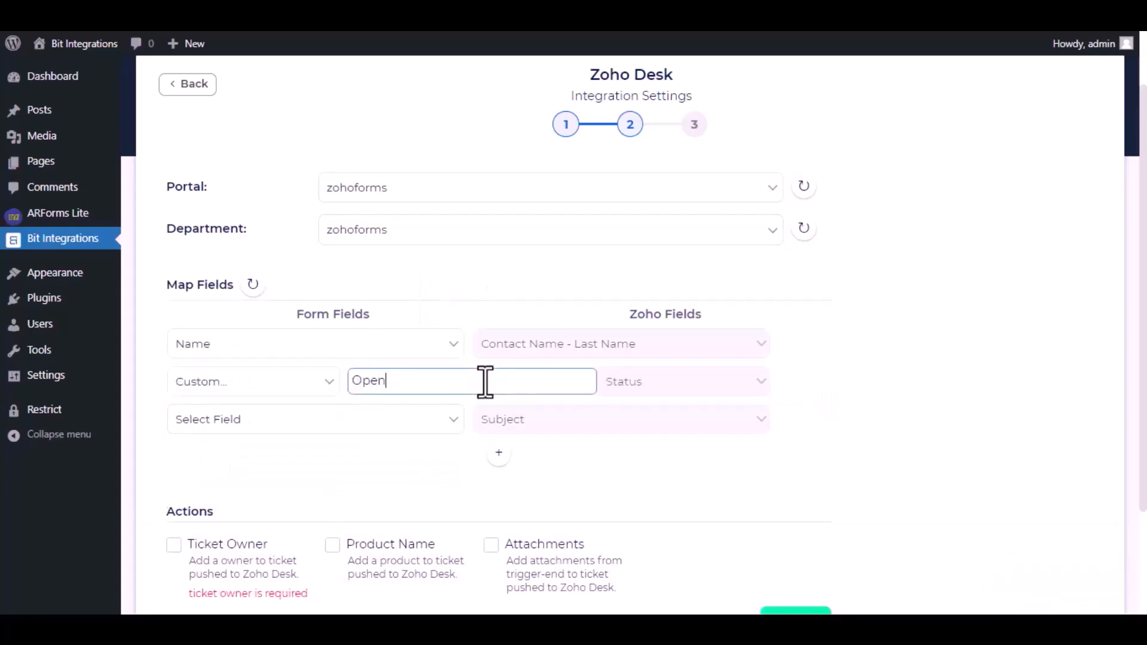
Map the custom value Bit Integrations to the Subject field.
{"action": "left_click", "coordinate": [436, 419]}
{"action": "left_click", "coordinate": [358, 519]}
{"action": "left_click", "coordinate": [469, 418]}
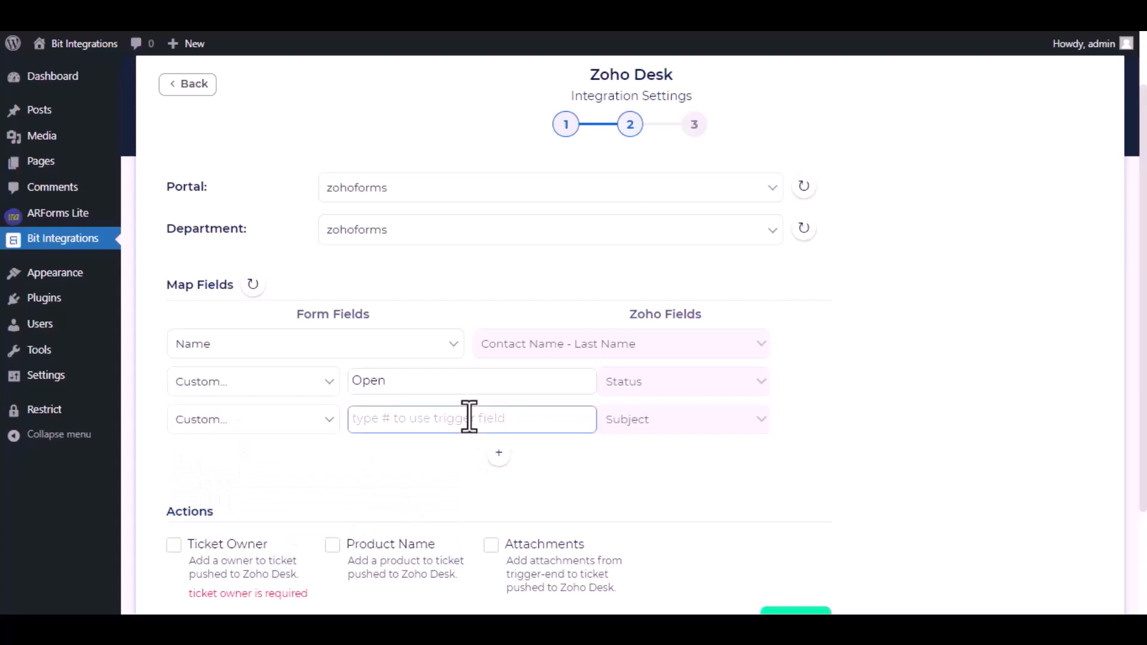
{"action": "type", "text": "Bit Integrations"}
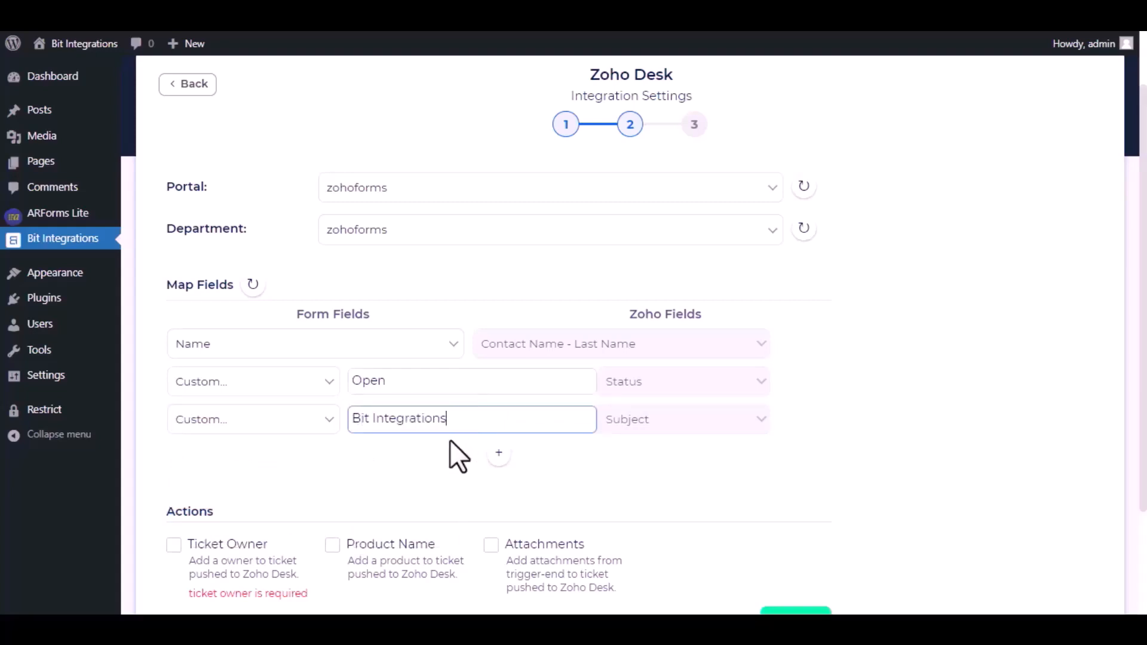
Enable the required Ticket Owner action and assign the available account as the ticket owner.
{"action": "scroll", "coordinate": [450, 439], "scroll_direction": "down", "scroll_amount": 3}
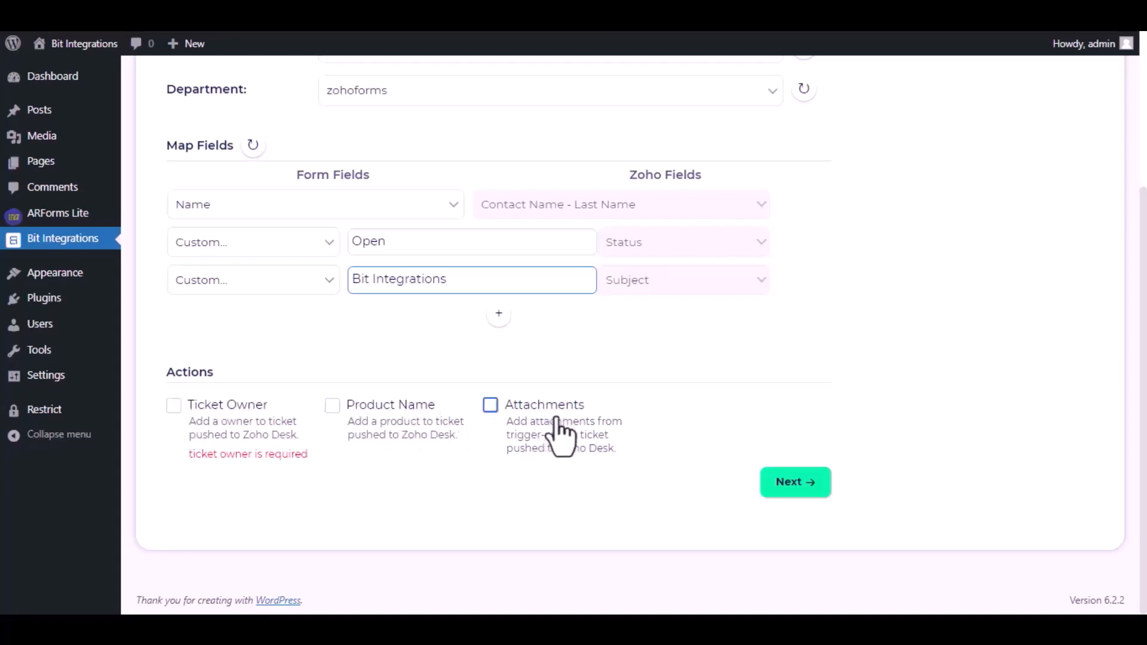
{"action": "left_click_drag", "start_coordinate": [188, 454], "coordinate": [310, 459]}
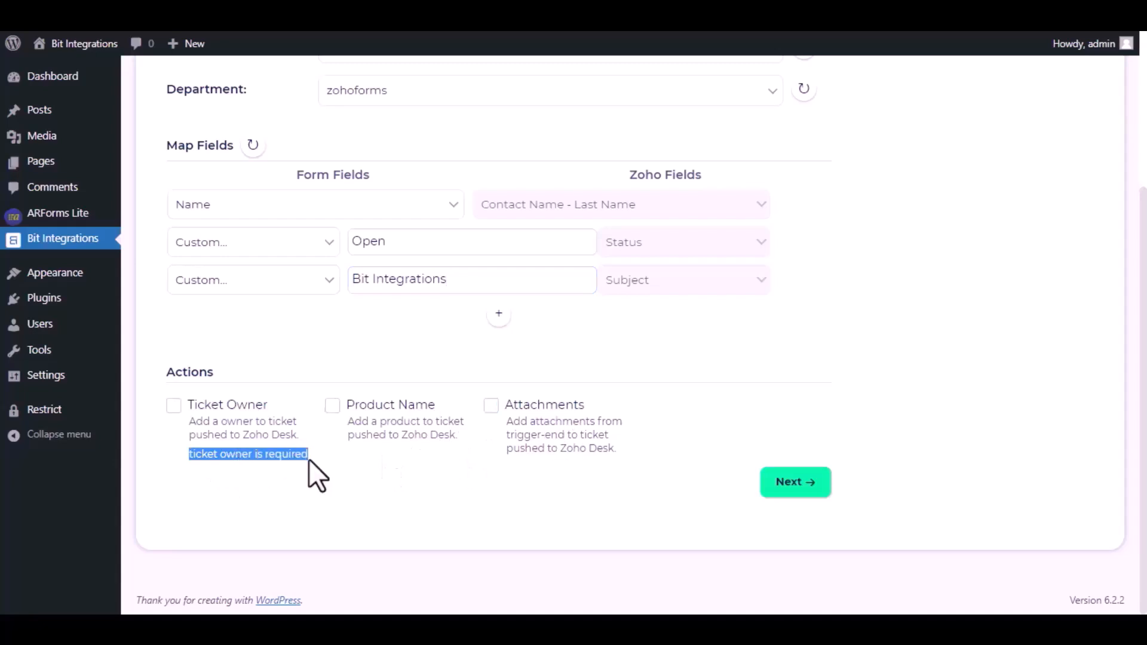
{"action": "left_click", "coordinate": [174, 406]}
{"action": "left_click", "coordinate": [550, 326]}
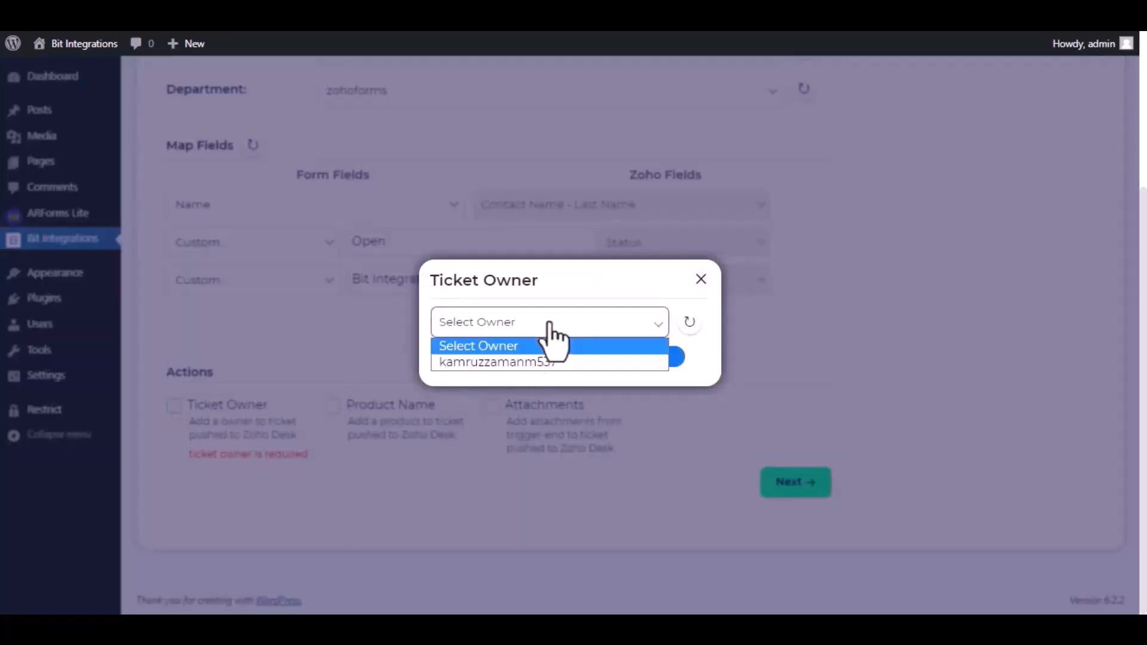
{"action": "left_click", "coordinate": [511, 364]}
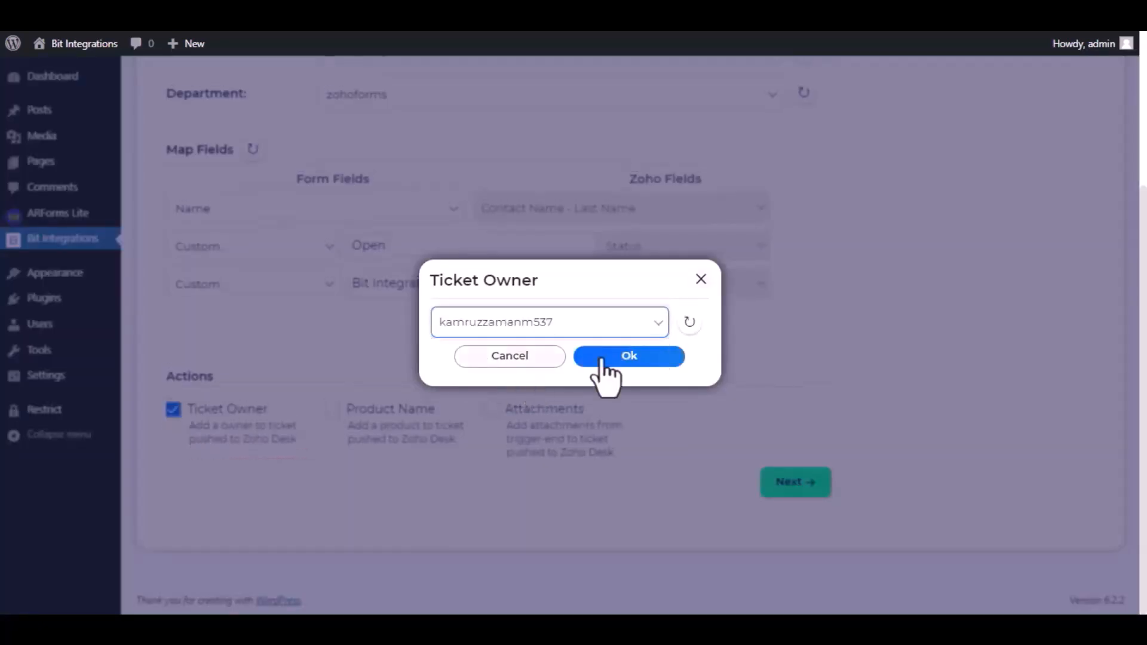
{"action": "left_click", "coordinate": [629, 361]}
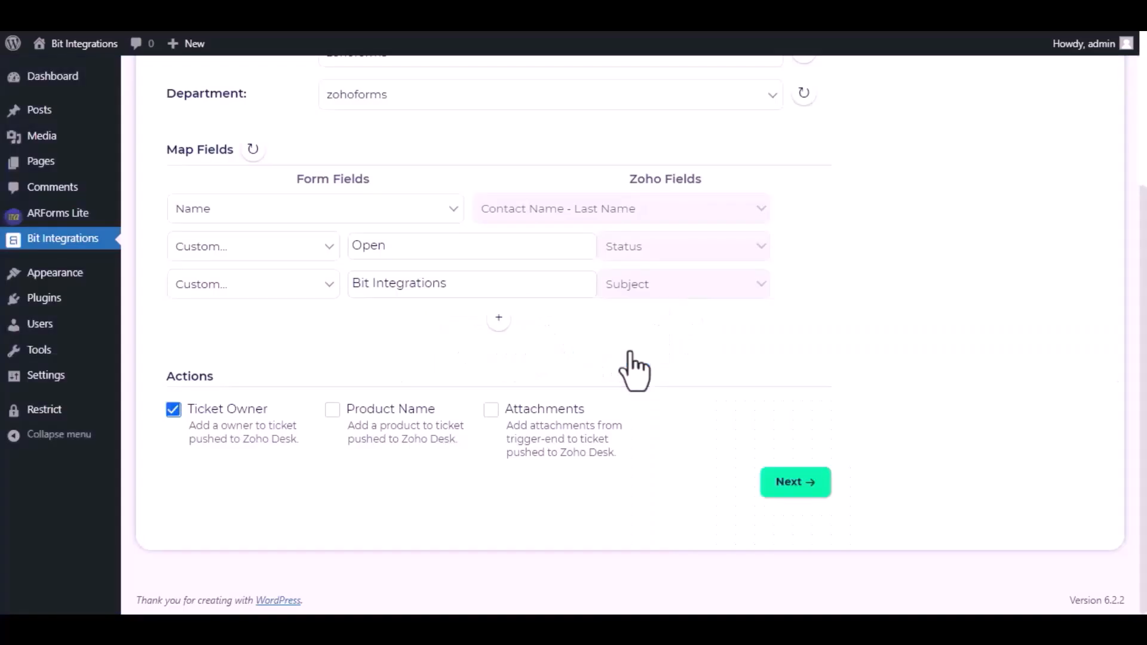
Proceed to the final integration stage, finish and save the Zoho Desk integration, and switch to the funnel's eBook opt-in page.
{"action": "left_click", "coordinate": [795, 482]}
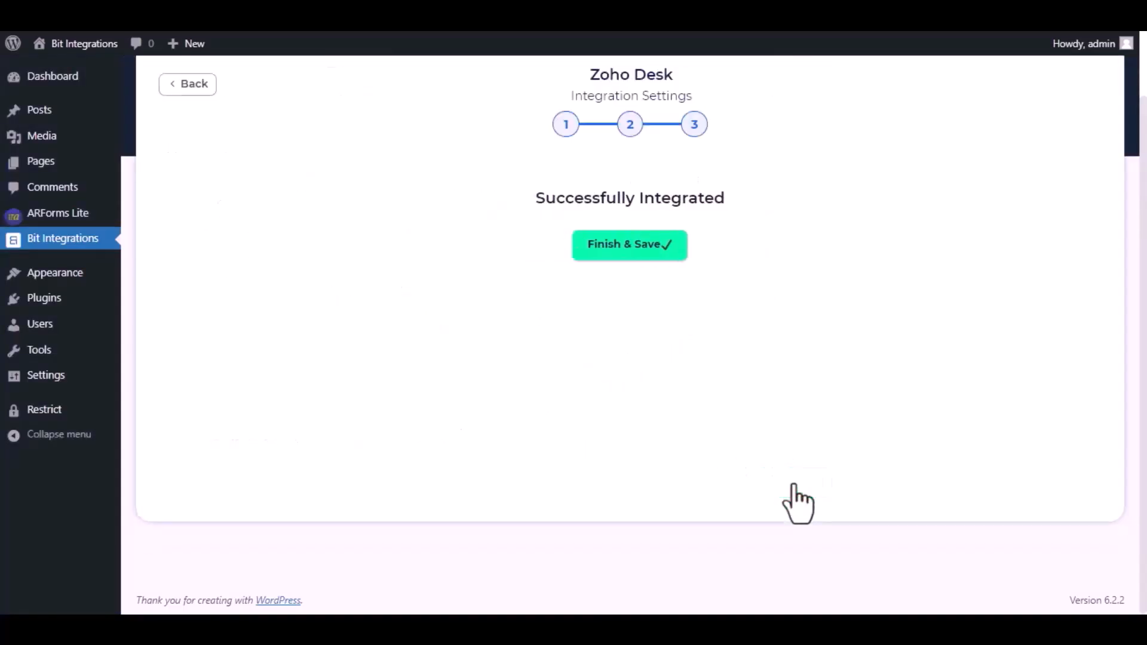
{"action": "left_click", "coordinate": [613, 254]}
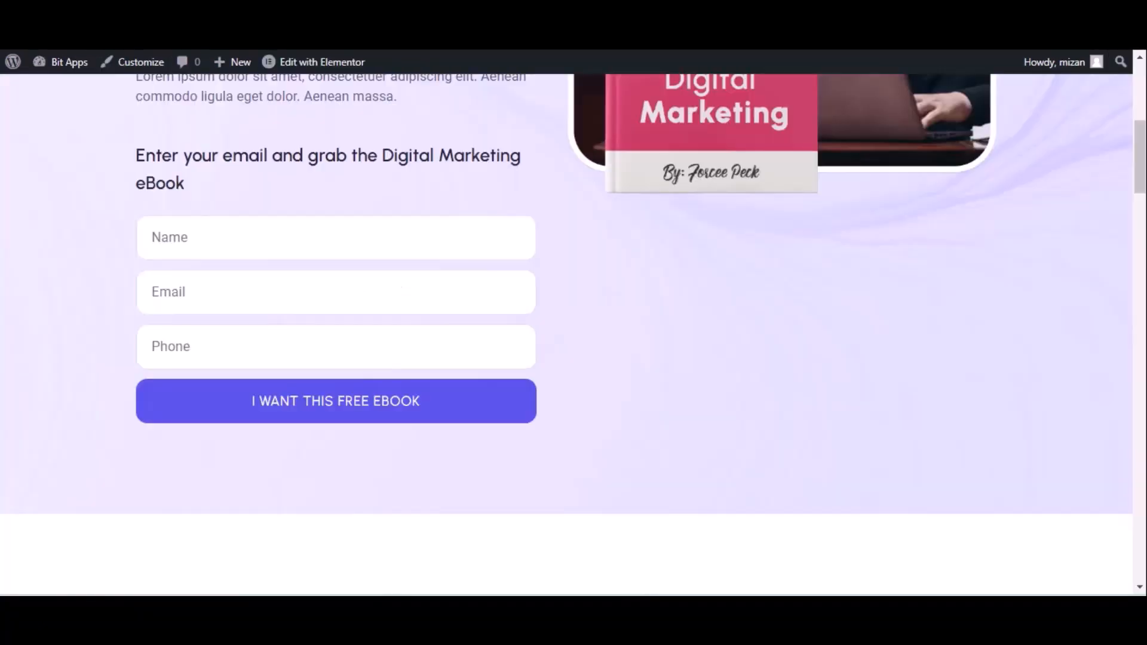
{"action": "left_click", "coordinate": [77, 56]}
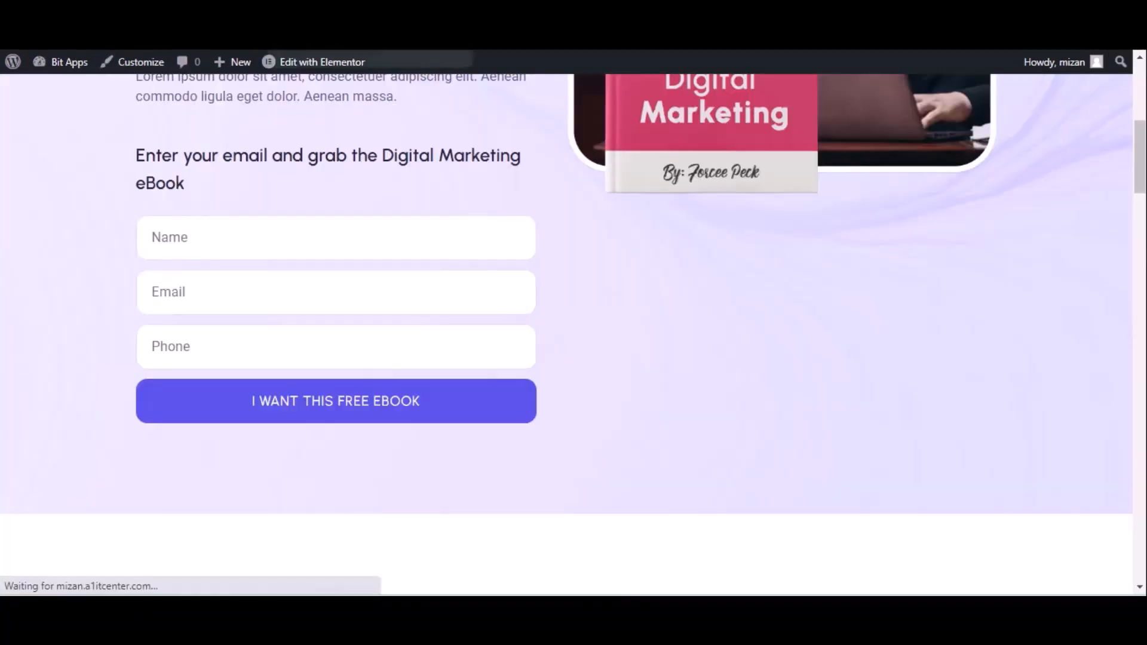
Fill in the eBook opt-in form with the name Bit integrations, the contact's e-mail and a phone number, and submit it.
{"action": "left_click", "coordinate": [204, 239]}
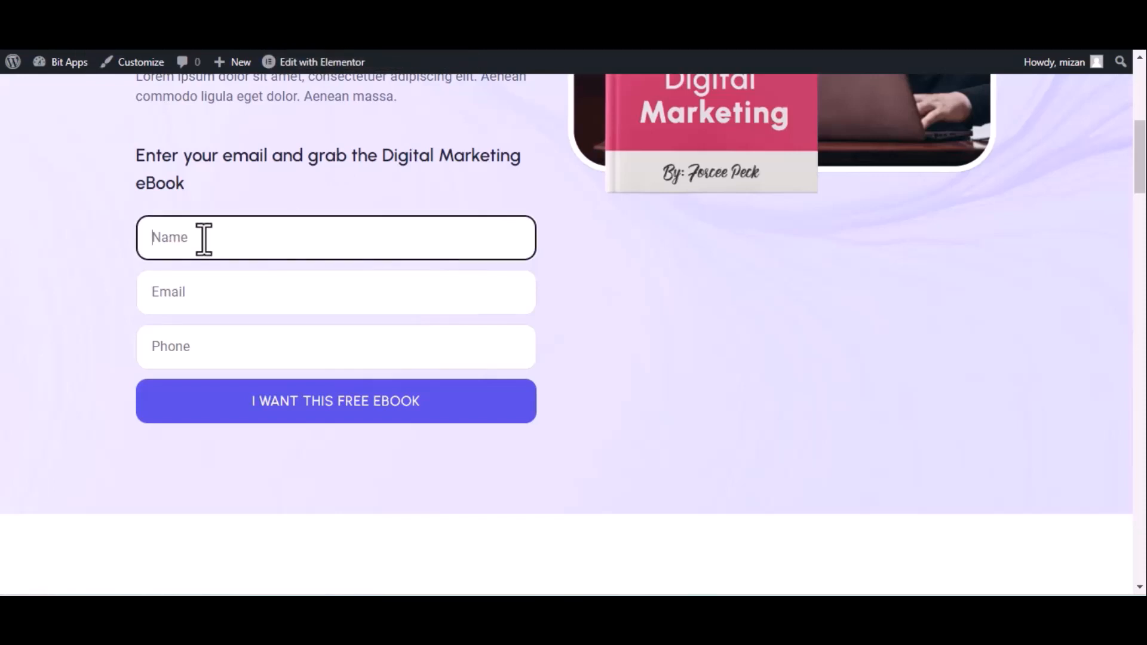
{"action": "type", "text": "Bir"}
{"action": "type", "text": " inte"}
{"action": "type", "text": "grations"}
{"action": "left_click", "coordinate": [253, 299]}
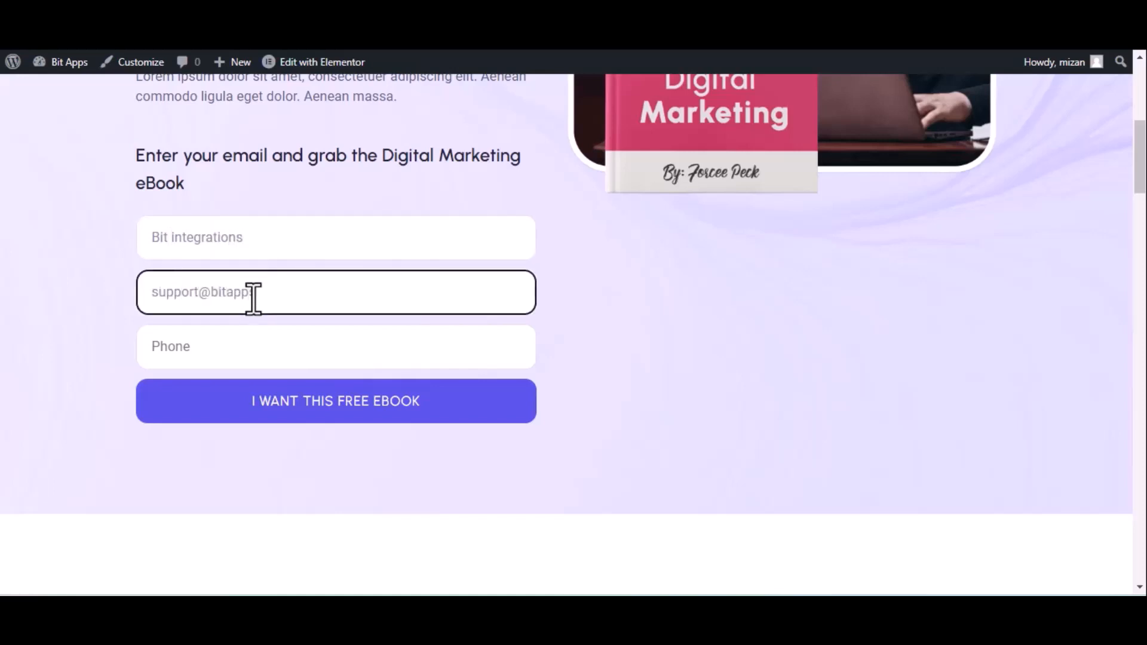
{"action": "left_click", "coordinate": [358, 356]}
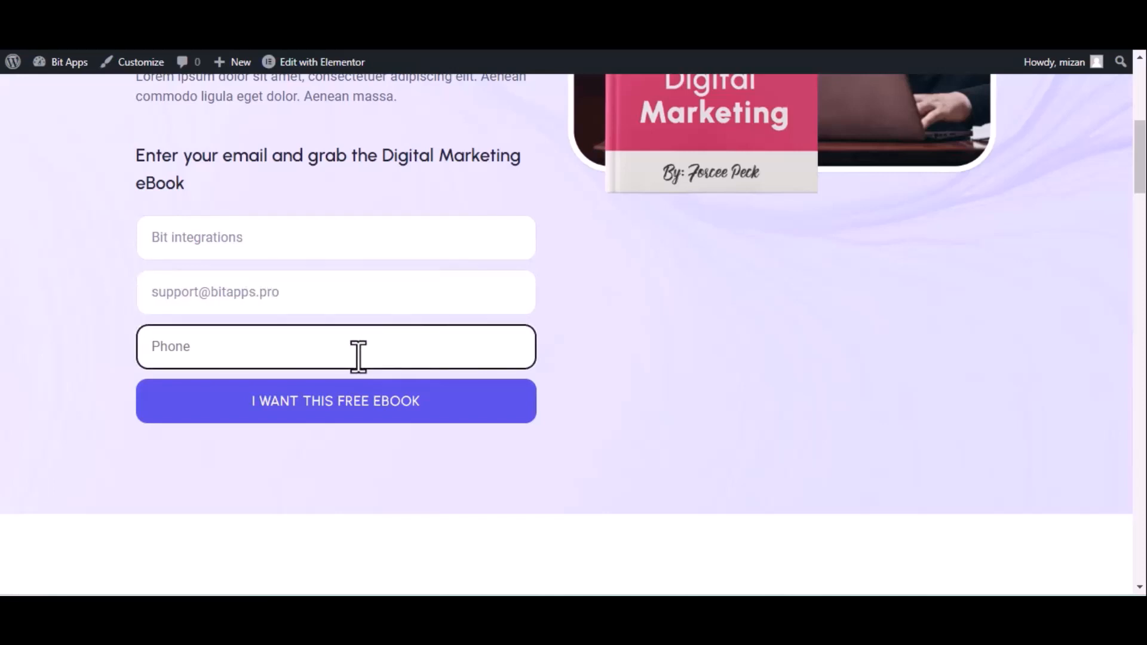
{"action": "type", "text": "444555666"}
{"action": "left_click", "coordinate": [358, 403]}
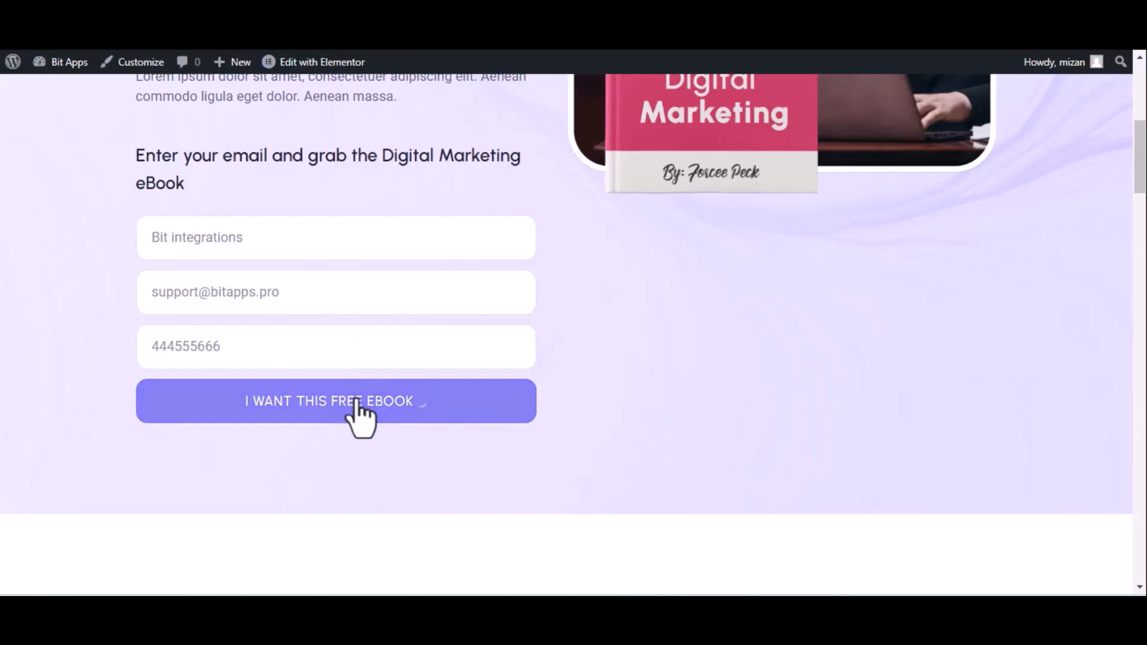